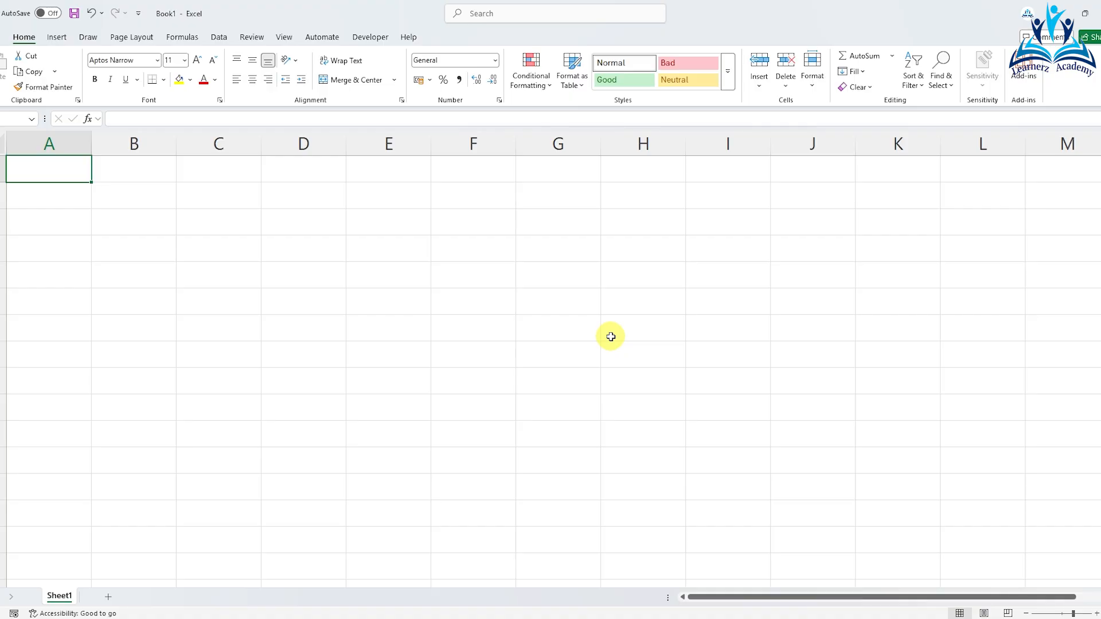
Step: Switch to the browser and view the table in ppf -document.pdf
mouse_move(512, 616)
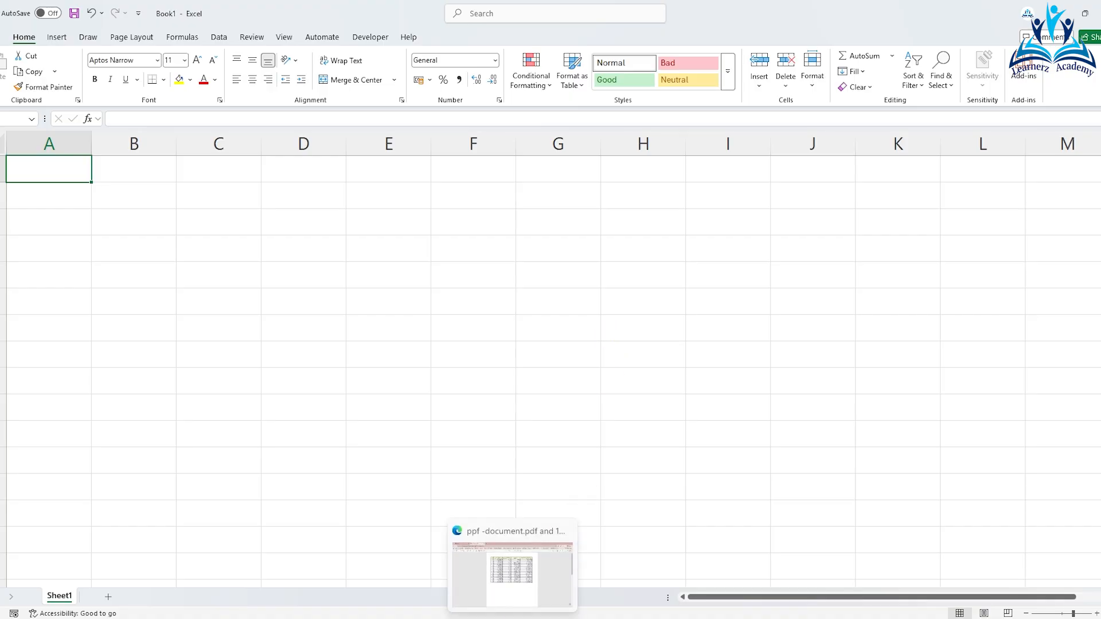
click(512, 574)
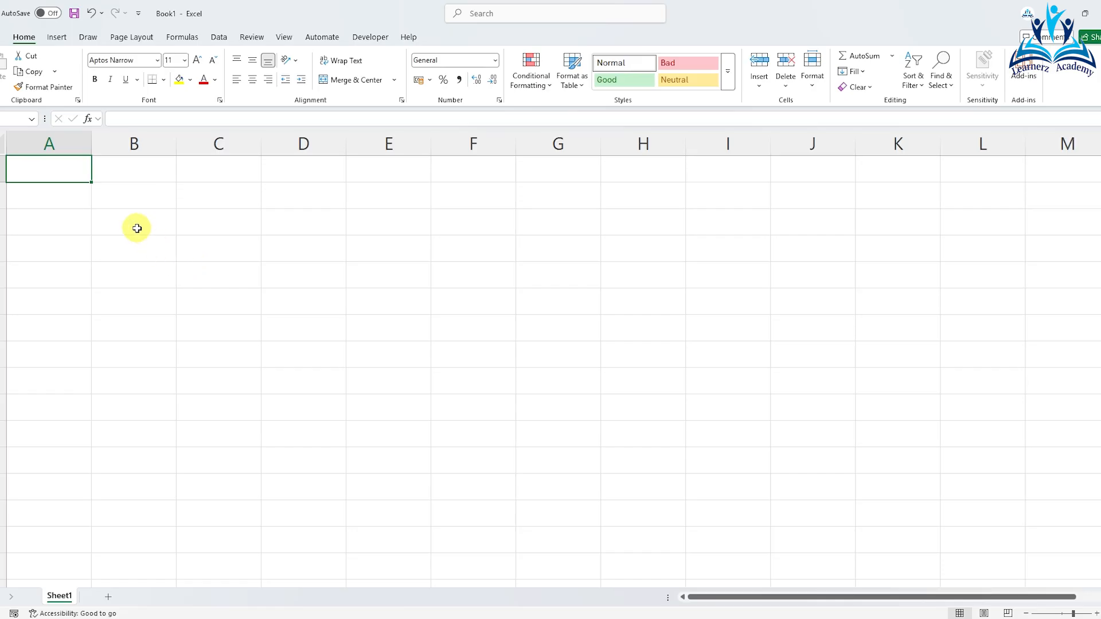
Step: Import ppf -document.pdf from the Desktop folder as a PDF data source, starting from cell A1 of the blank sheet
click(53, 174)
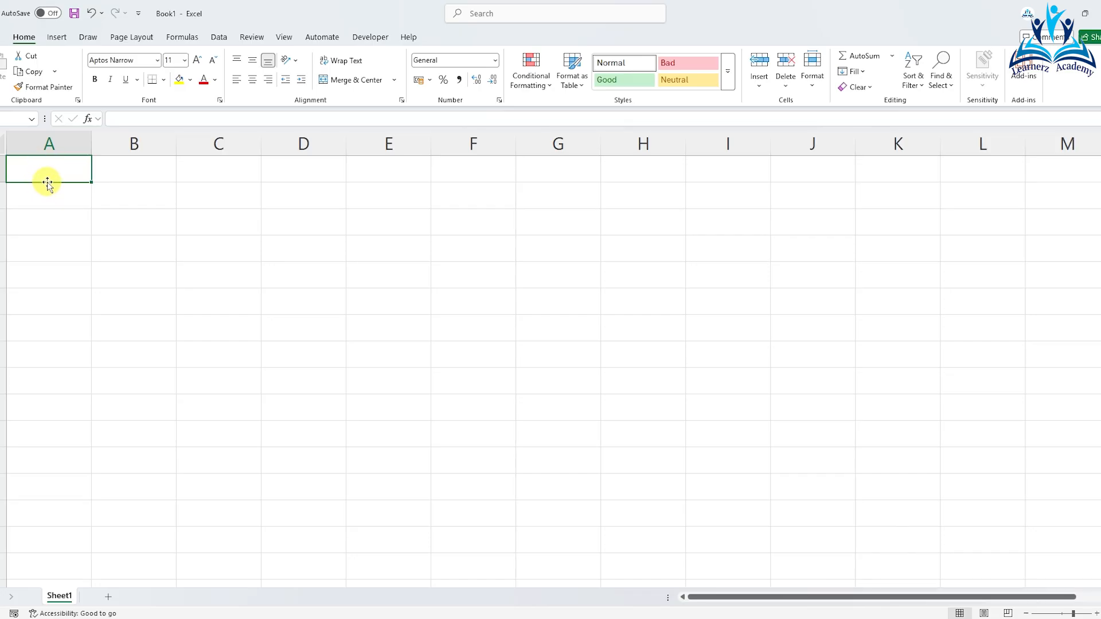
click(217, 39)
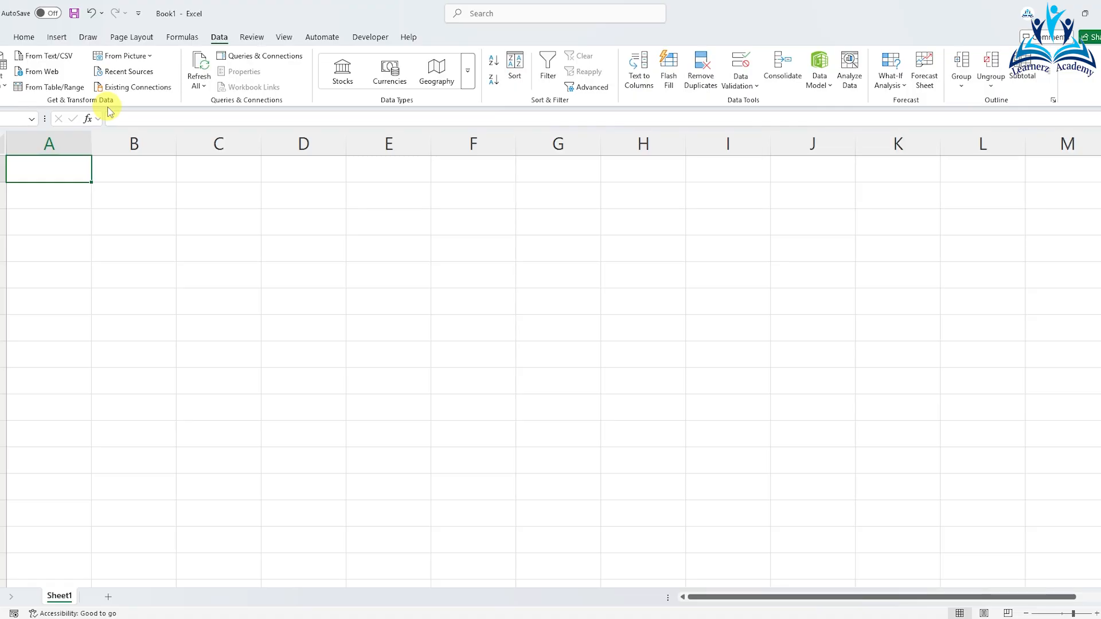
click(7, 92)
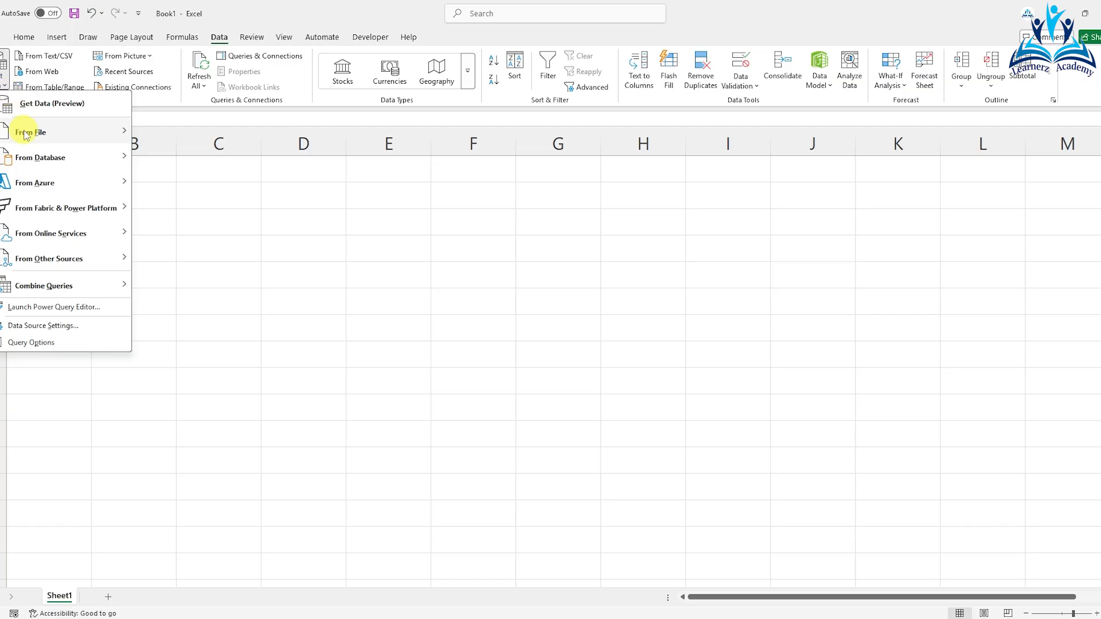
mouse_move(26, 134)
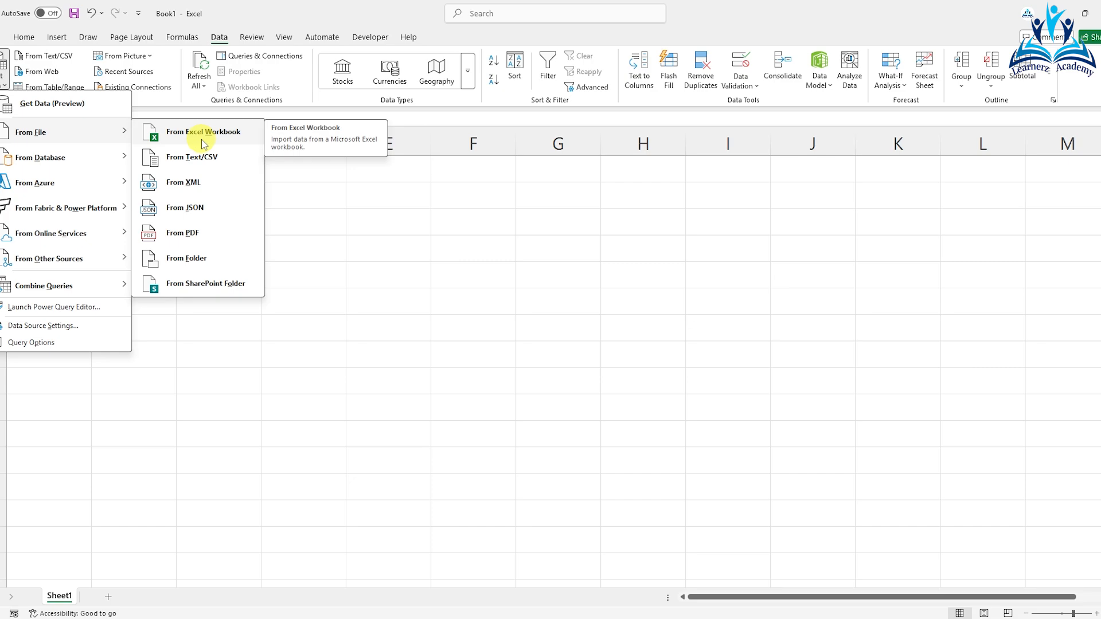
click(204, 235)
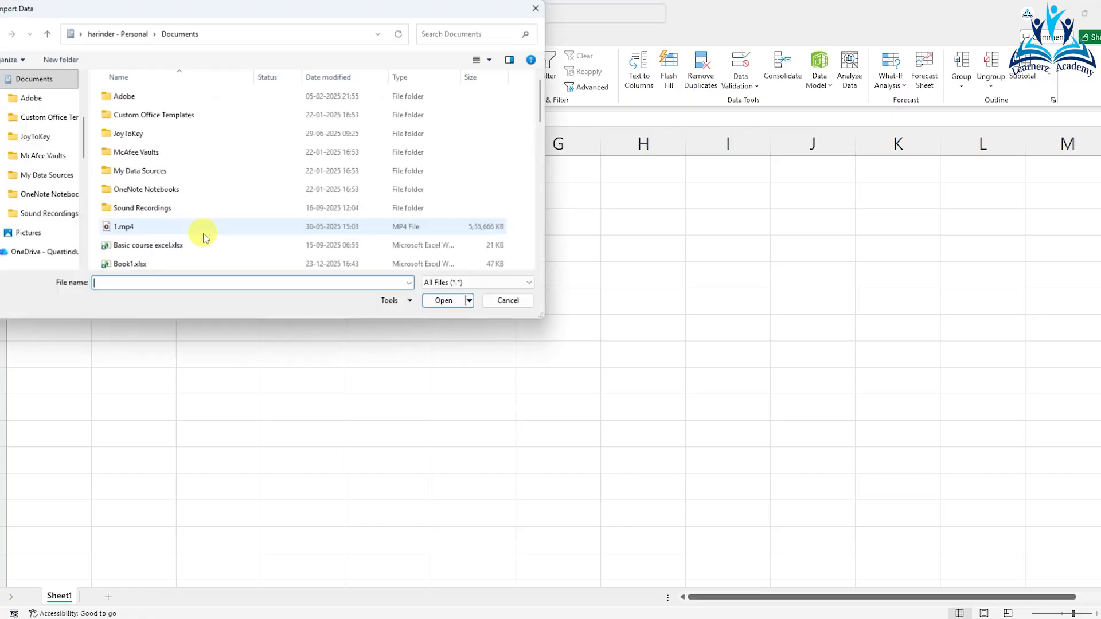
scroll(46, 230, up, 2)
scroll(46, 229, up, 1)
click(39, 218)
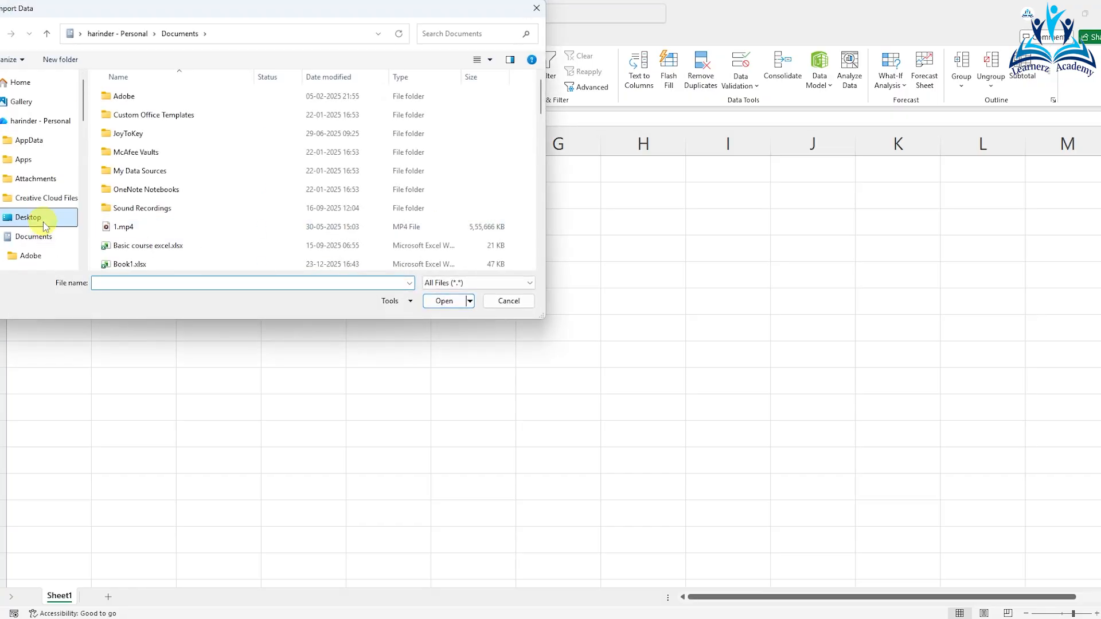
scroll(198, 213, down, 5)
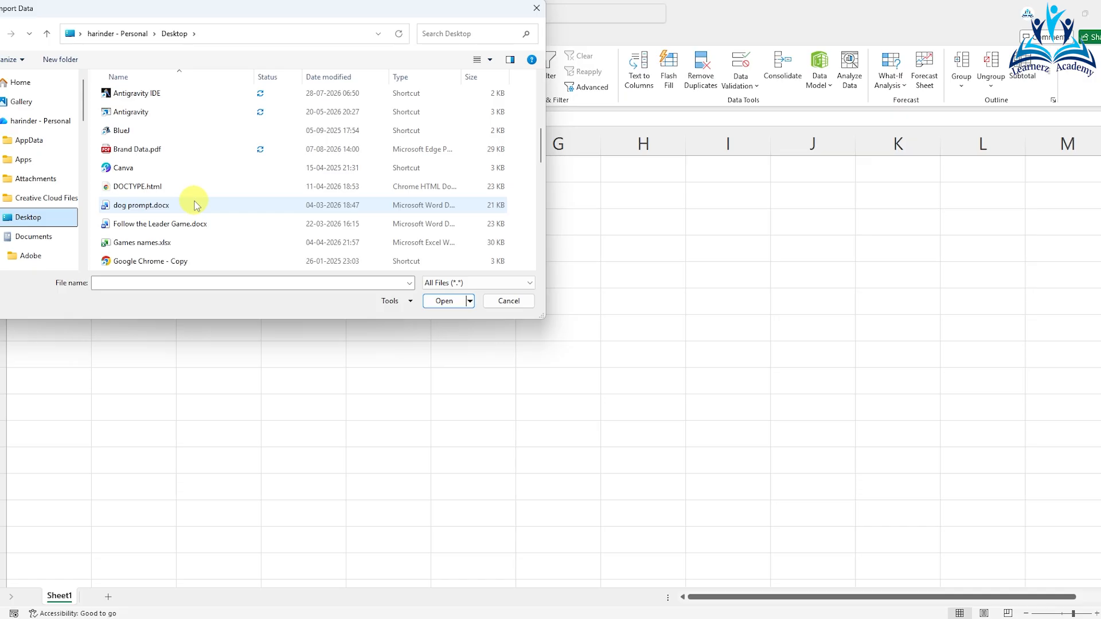
scroll(195, 204, down, 5)
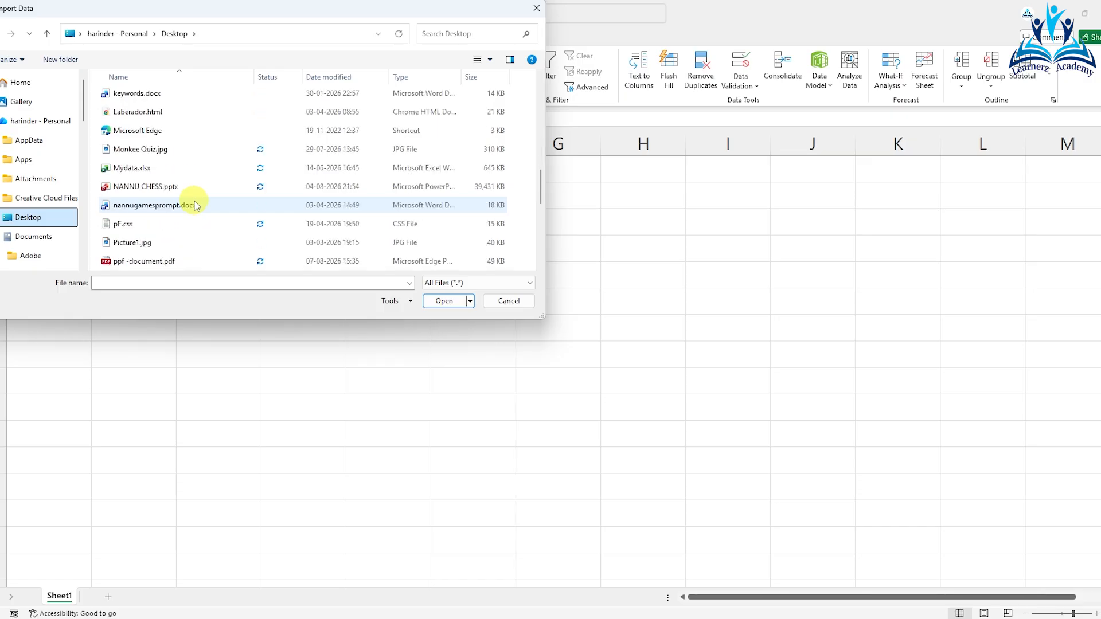
scroll(195, 205, down, 2)
click(162, 150)
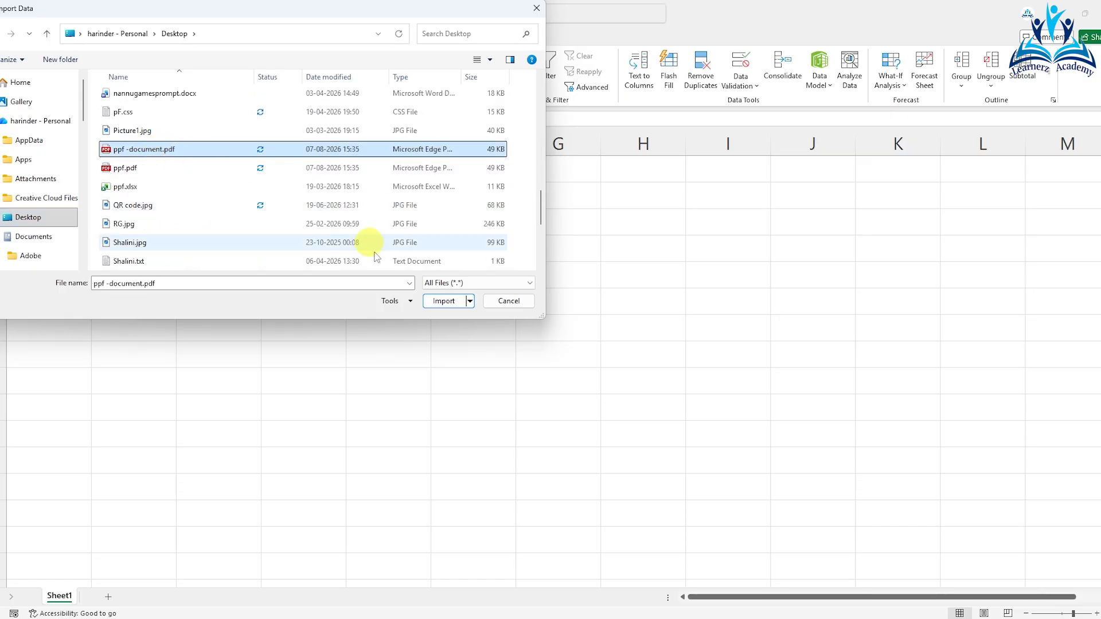
click(446, 301)
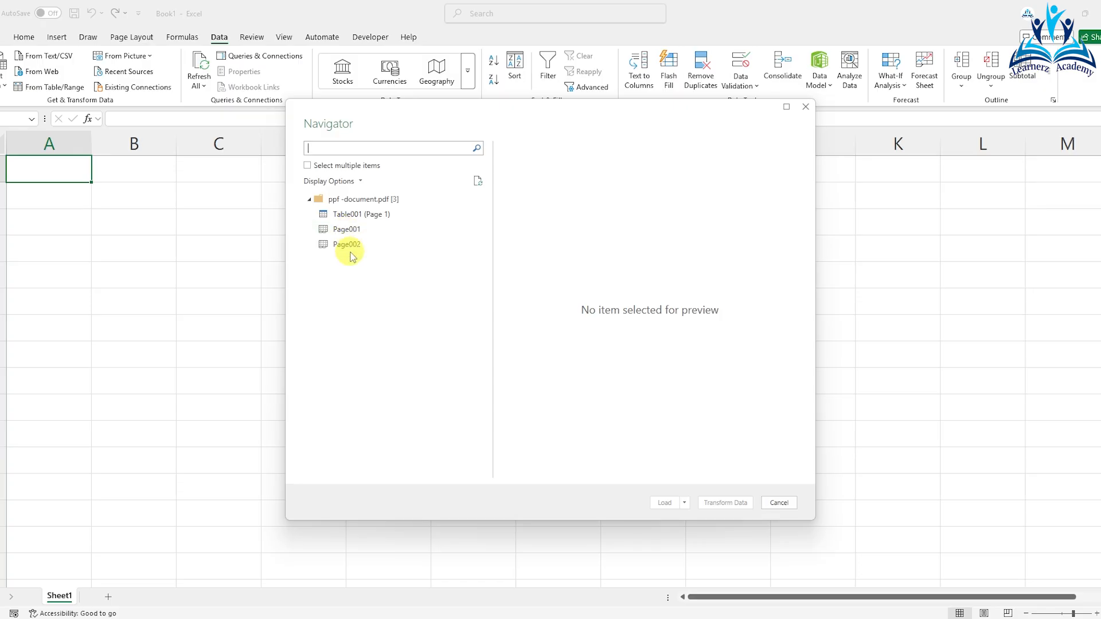
Step: Preview Table001 (Page 1), Page001 and Page002 of the PDF to compare their contents
click(345, 217)
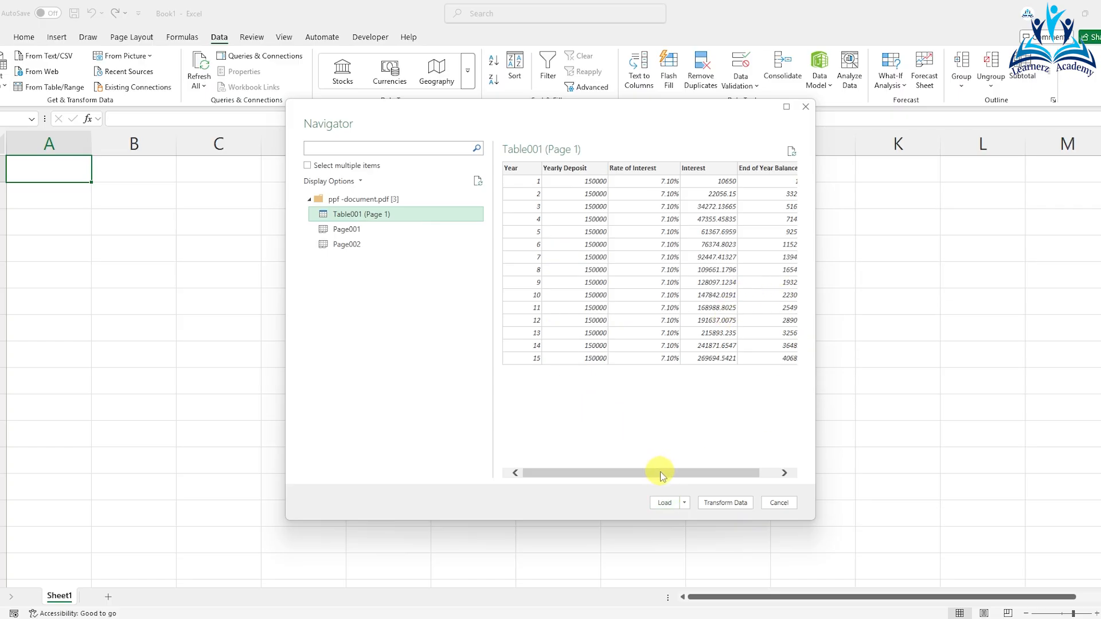
drag(660, 472, 715, 482)
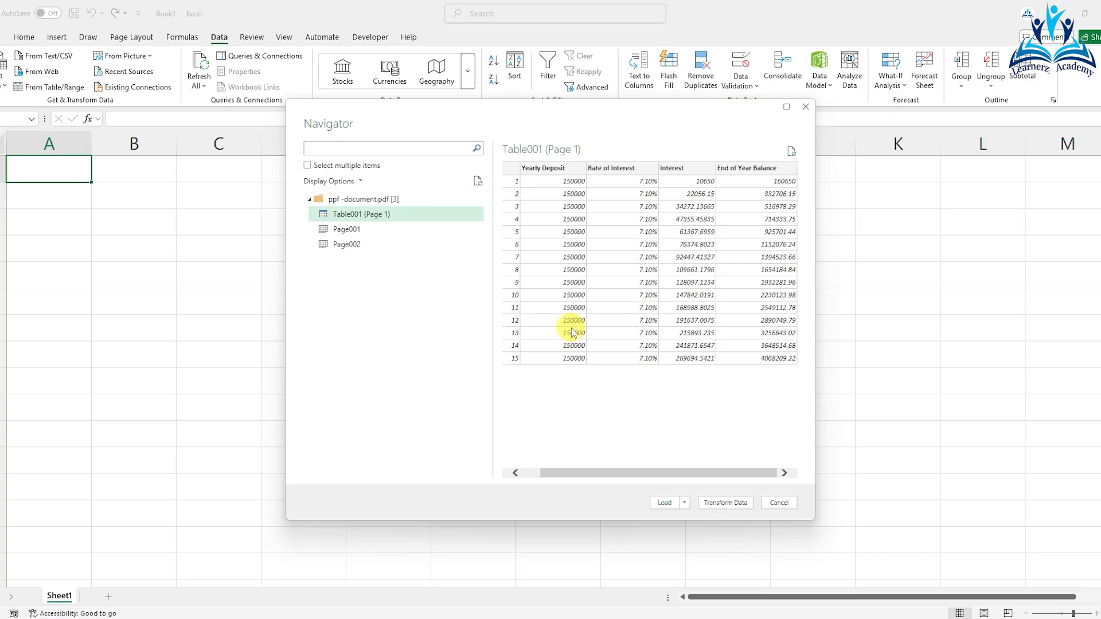
click(351, 235)
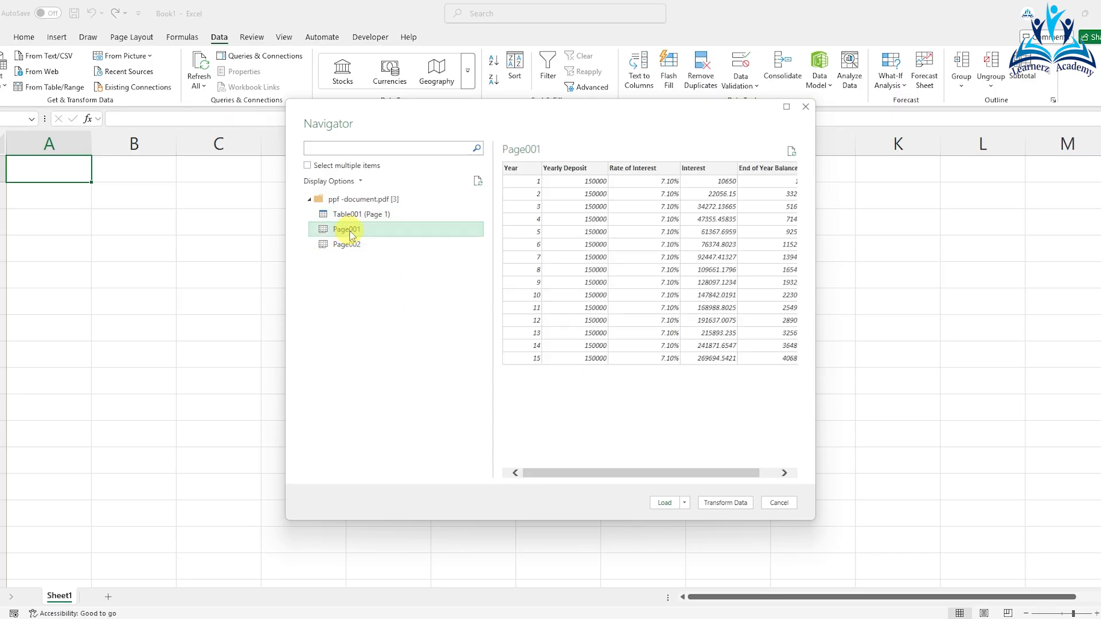
click(355, 245)
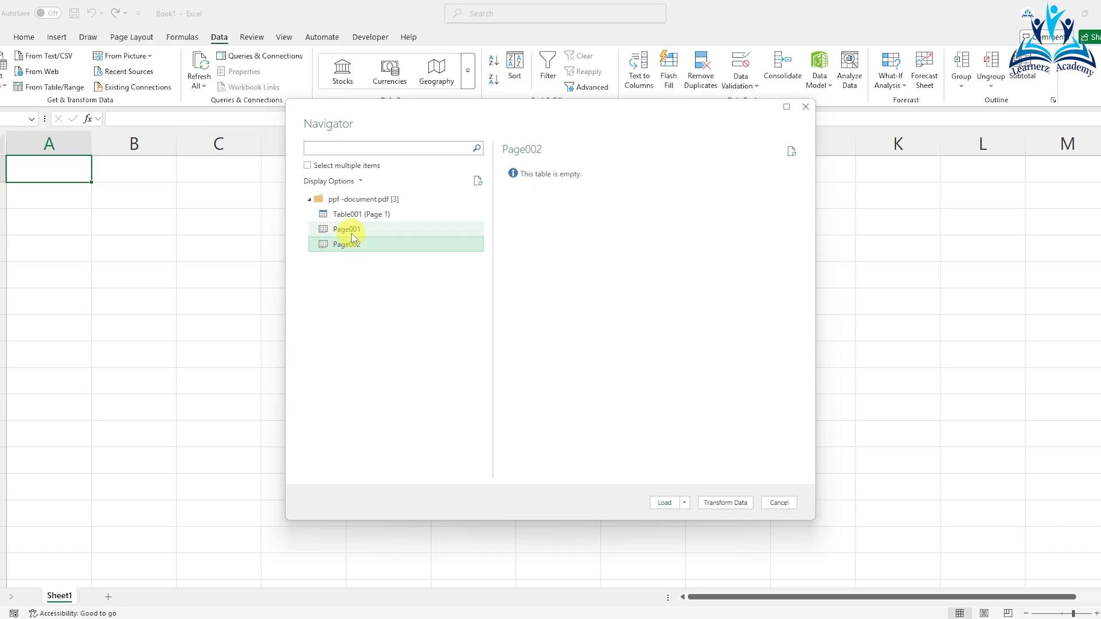
click(352, 232)
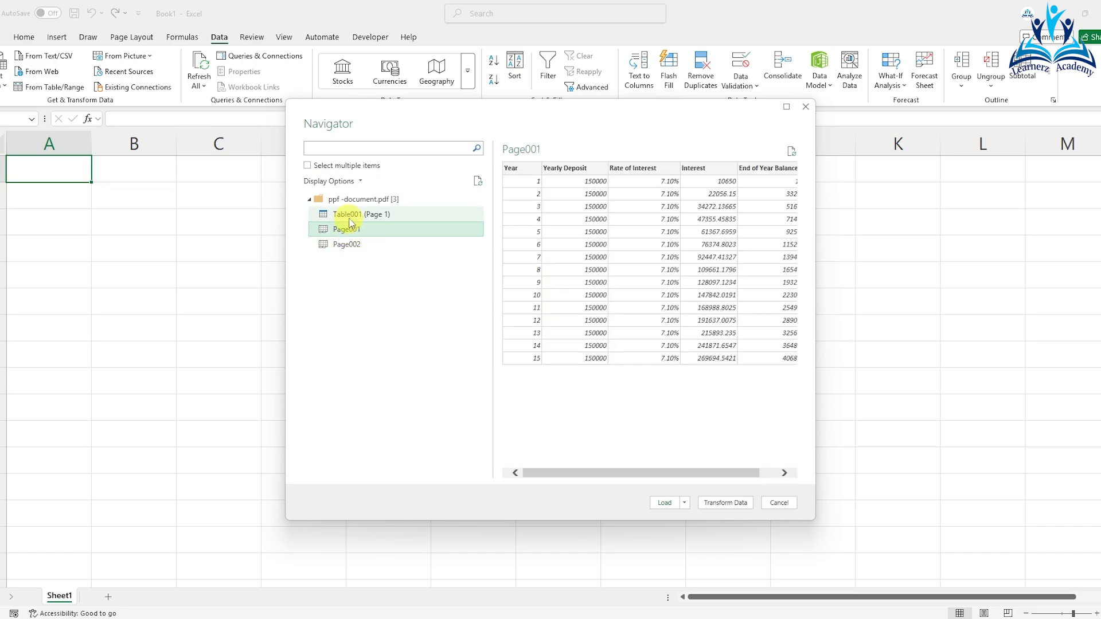
click(352, 215)
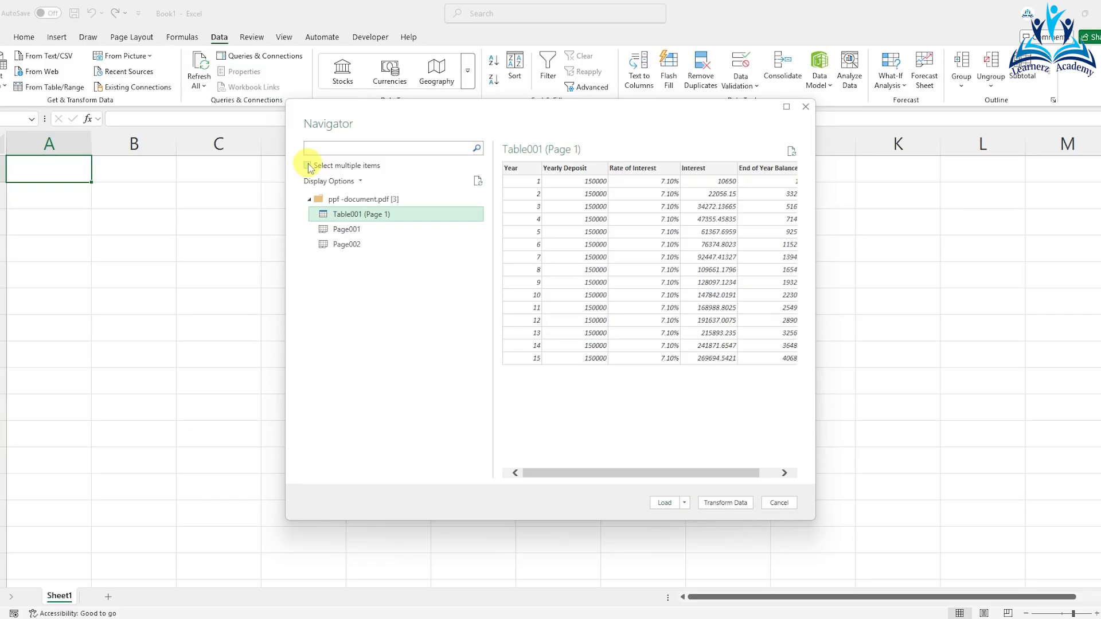
Step: Enable selection of multiple items, mark only Table001 (Page 1), and load it into the workbook
click(309, 168)
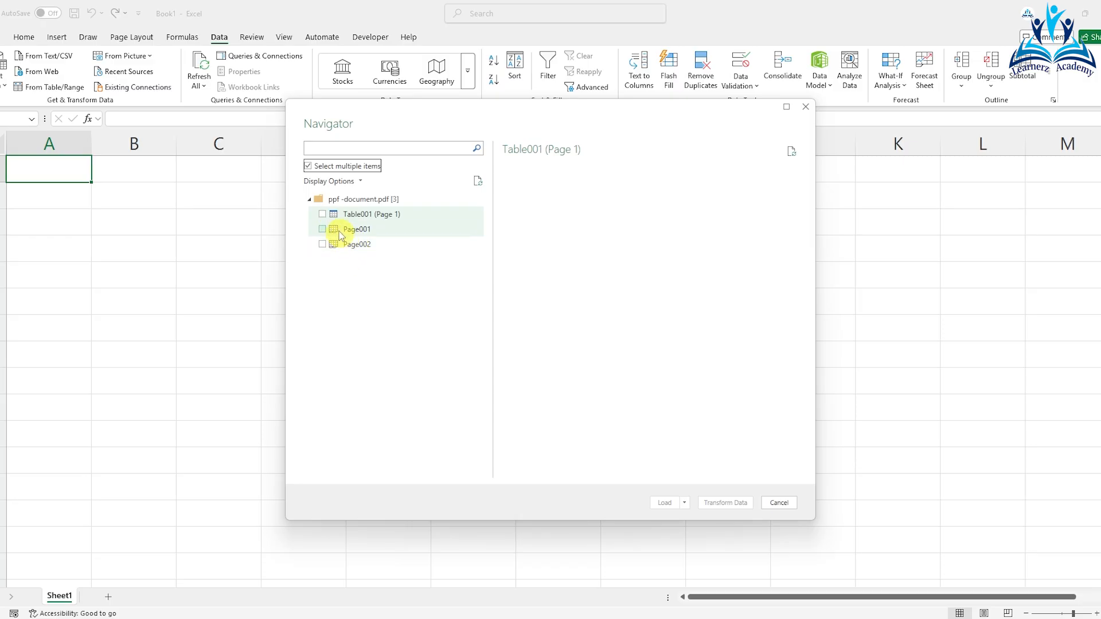
click(329, 216)
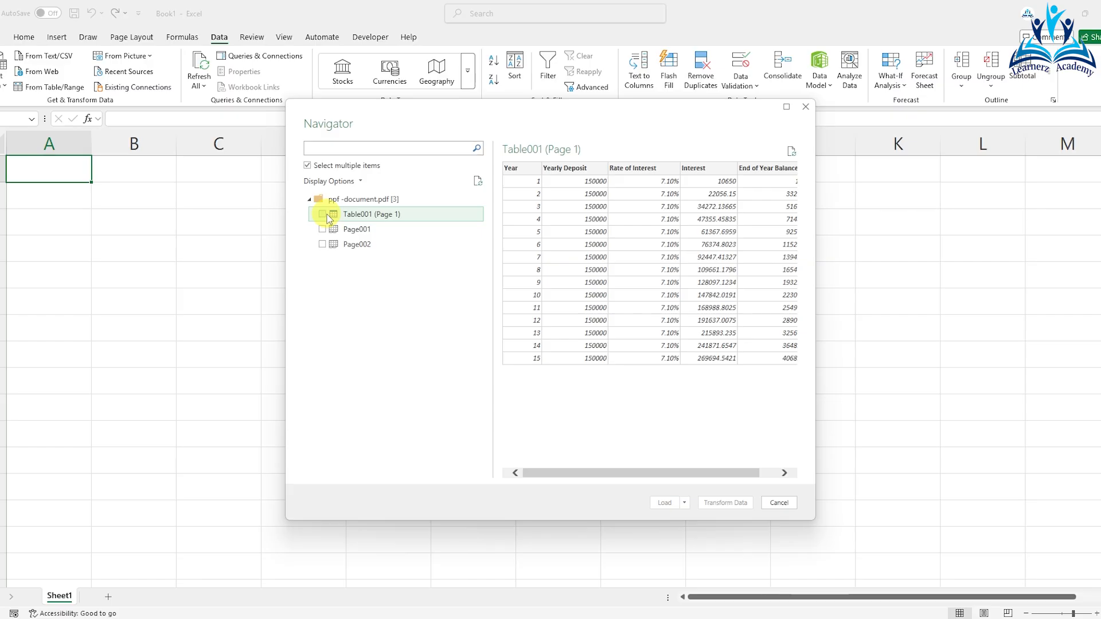
click(322, 214)
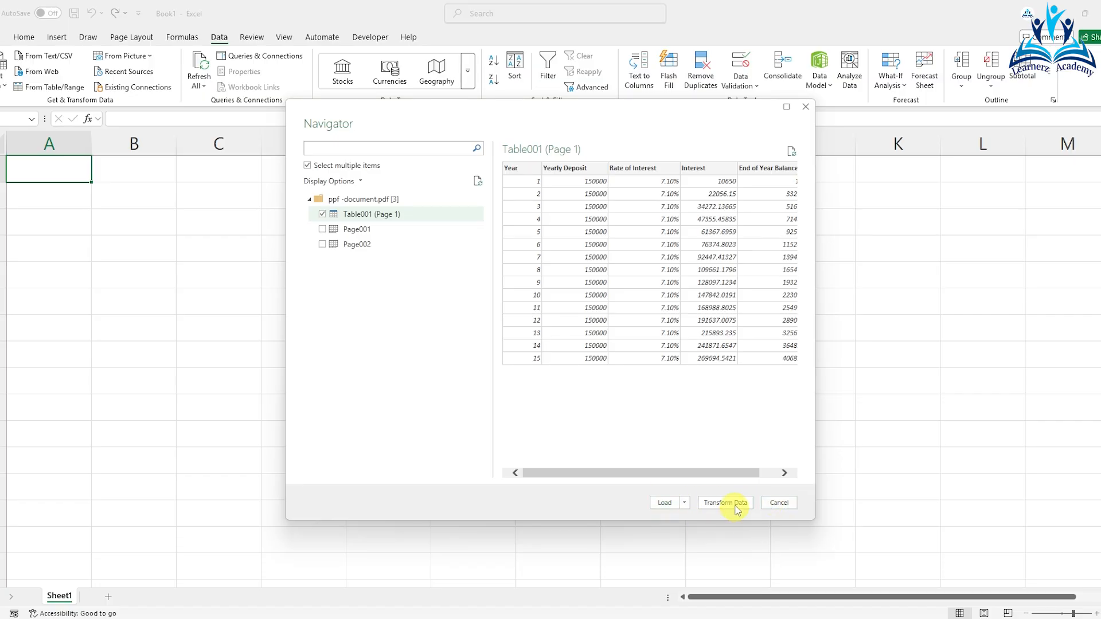
click(665, 503)
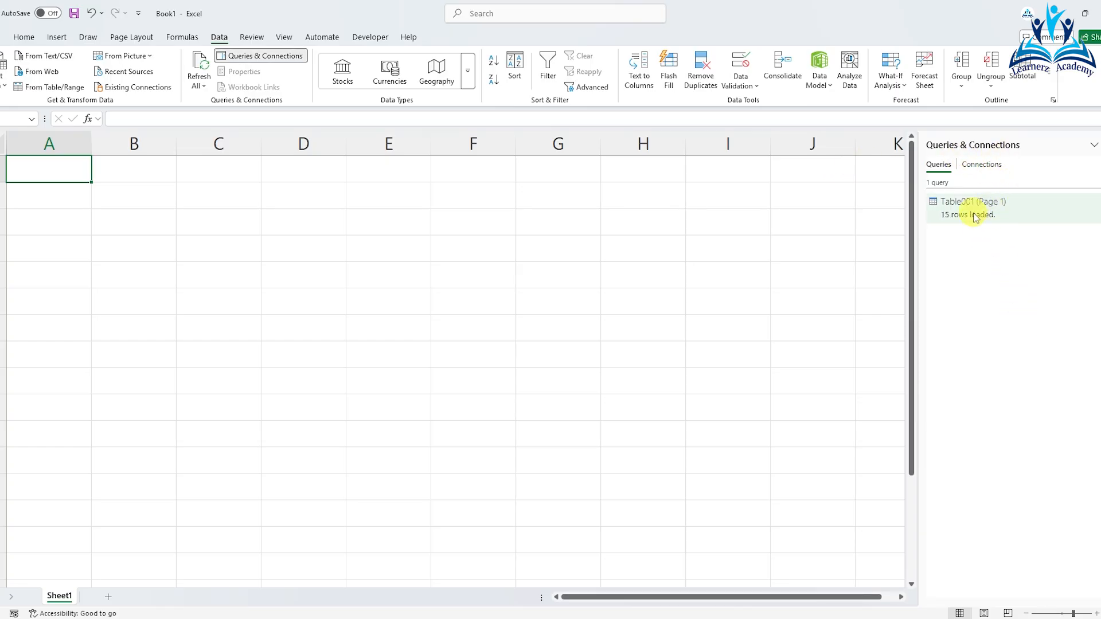
Step: Inspect the loaded table's cells in the Rate of Interest, Interest and End of Year Balance columns
mouse_move(975, 218)
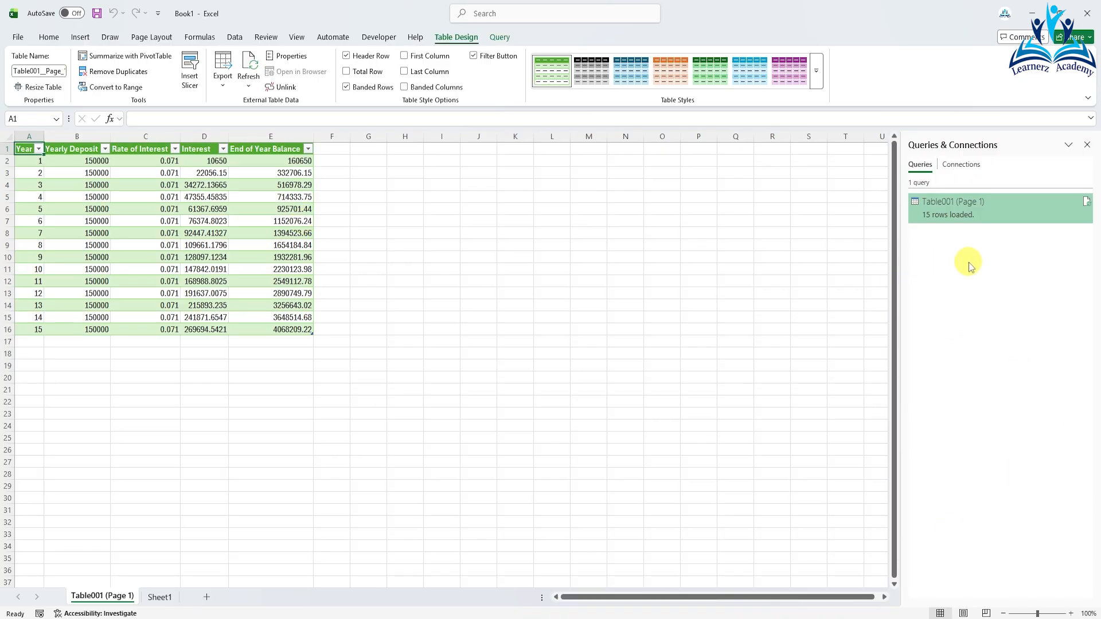
click(165, 233)
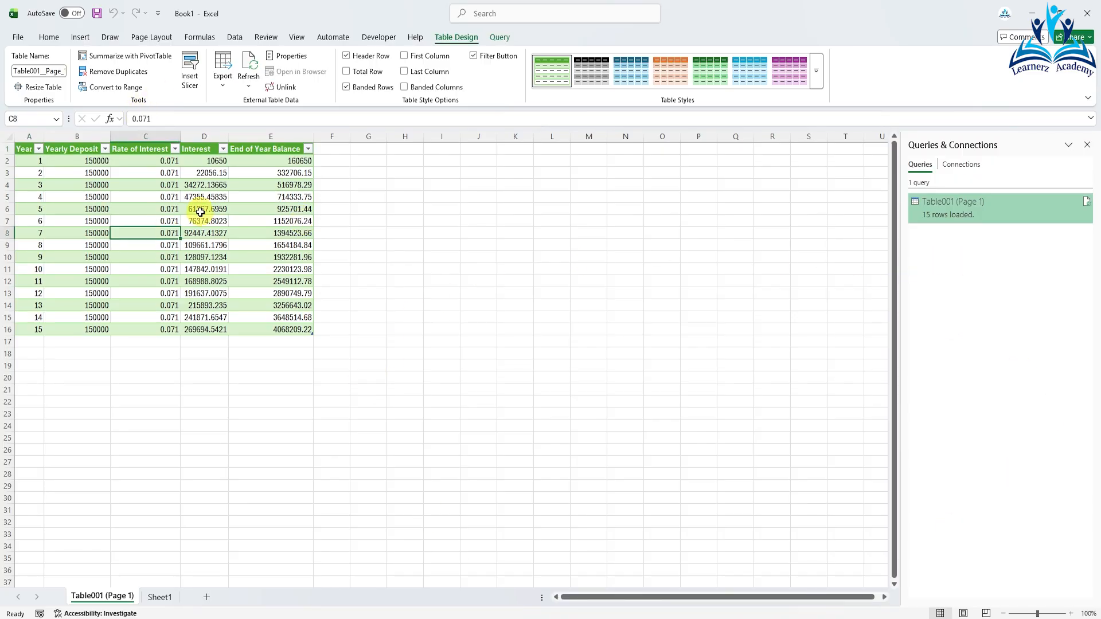
click(201, 211)
click(216, 255)
click(288, 258)
click(282, 222)
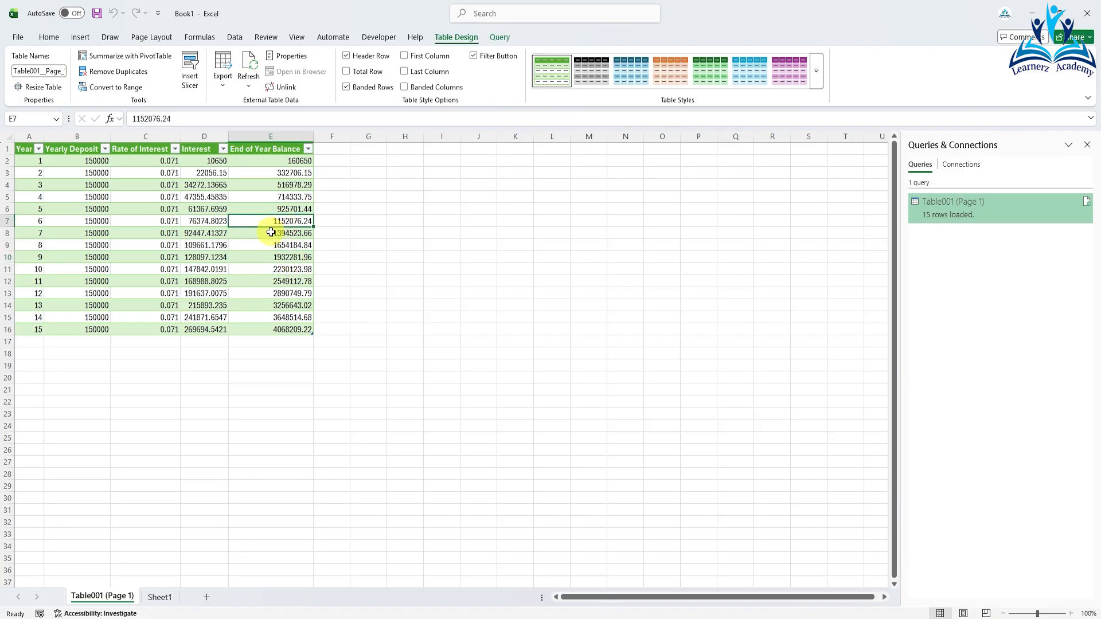
click(198, 245)
click(118, 224)
click(143, 258)
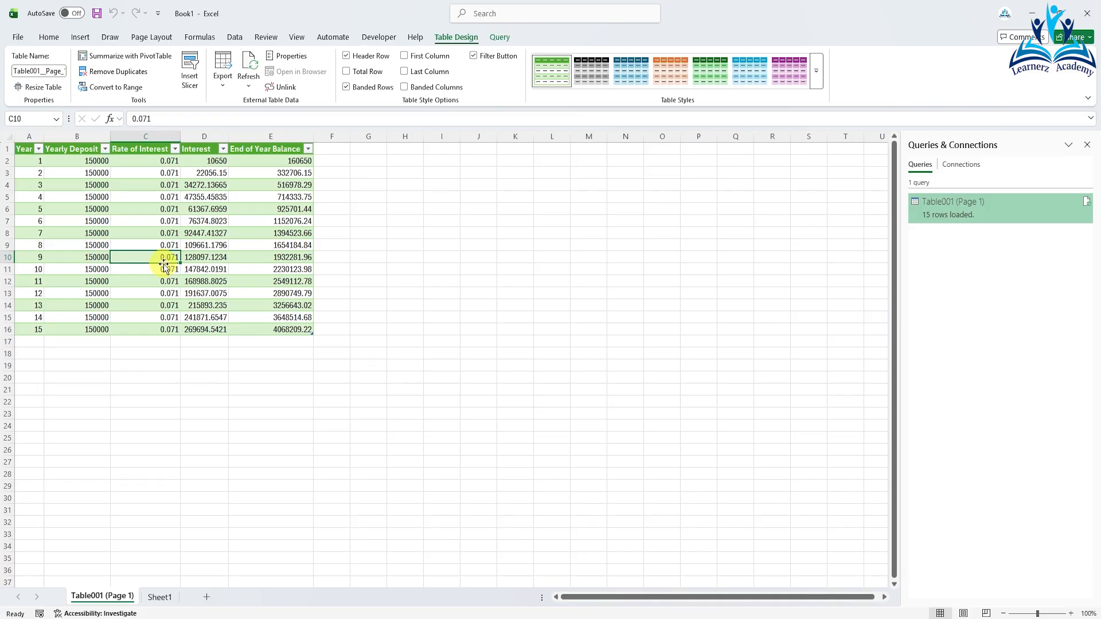
Step: From Sheet1, import the Desktop file ppf -document.pdf again and open its Table001 (Page 1) for transformation in Power Query Editor
click(163, 599)
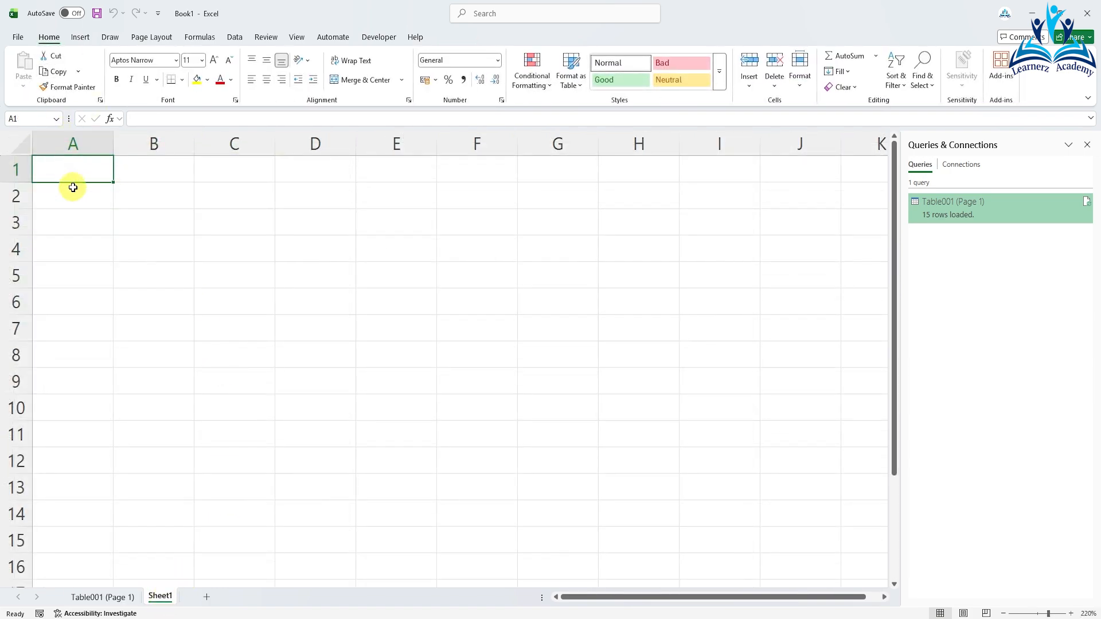
click(234, 37)
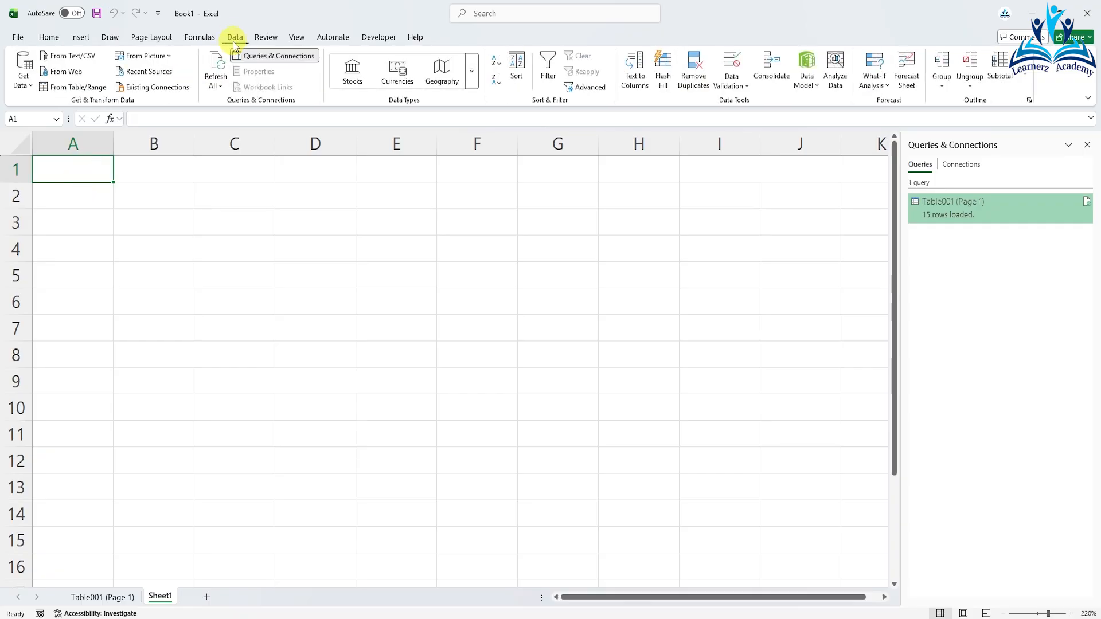
click(25, 79)
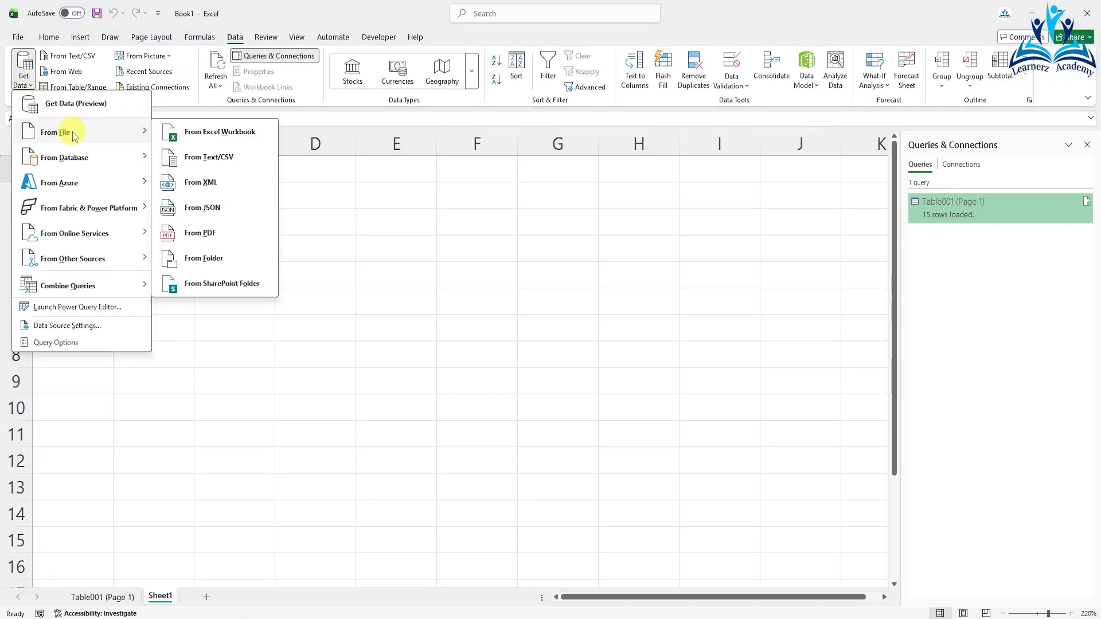
click(199, 236)
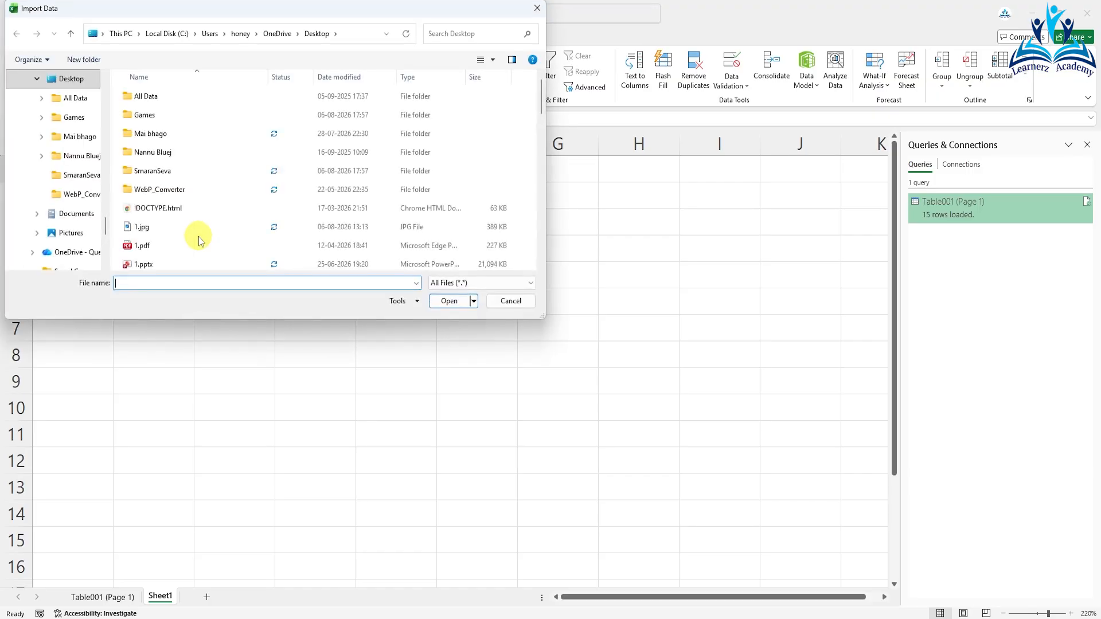
scroll(199, 239, down, 10)
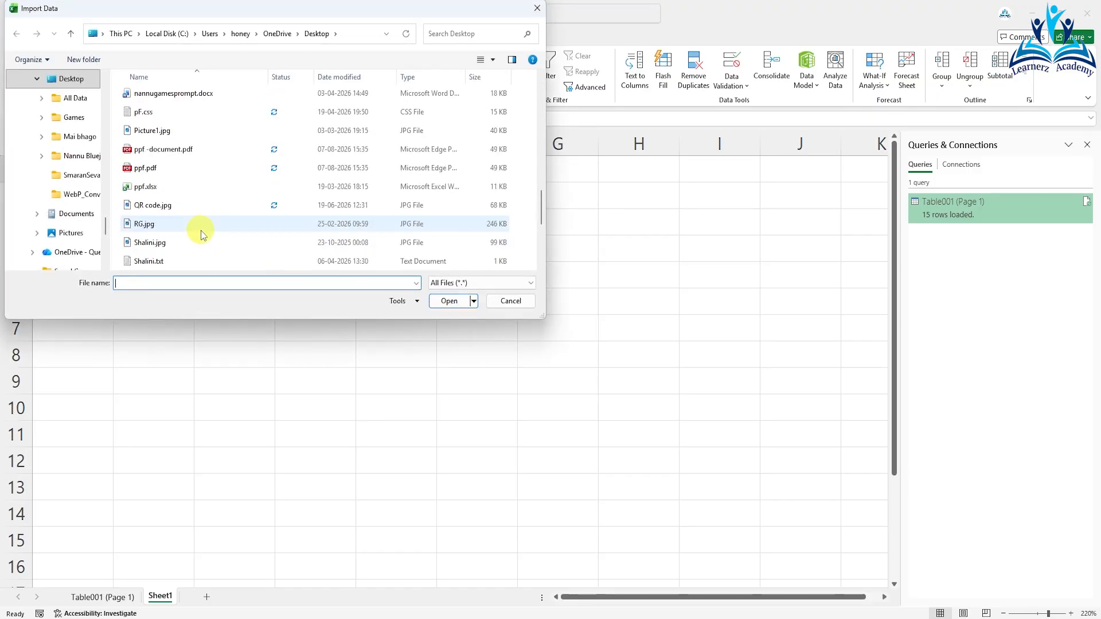
click(183, 150)
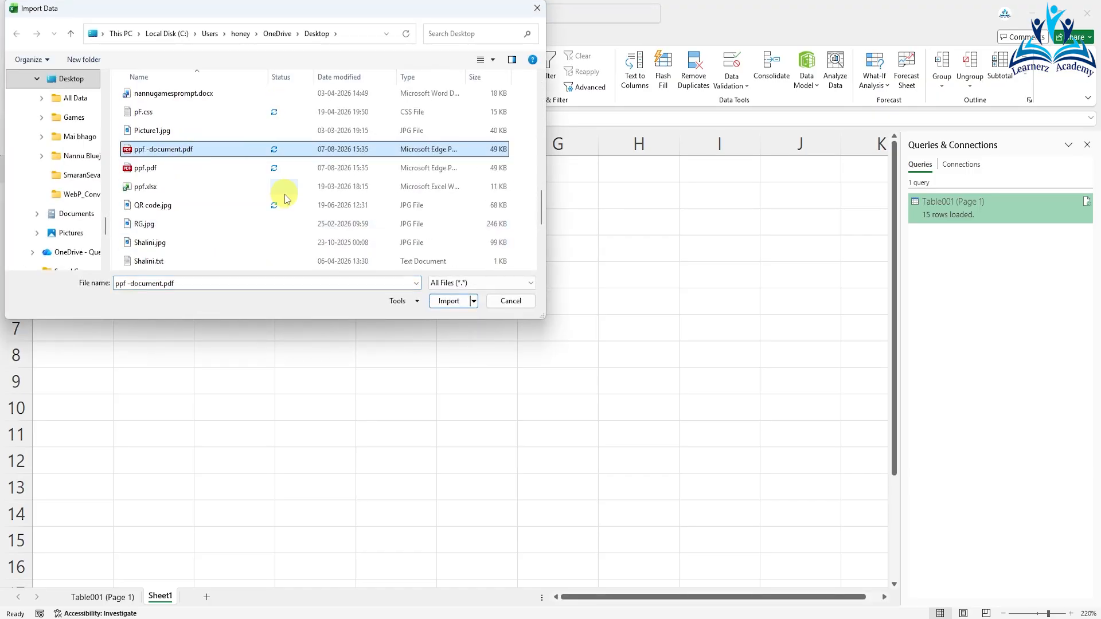
click(451, 303)
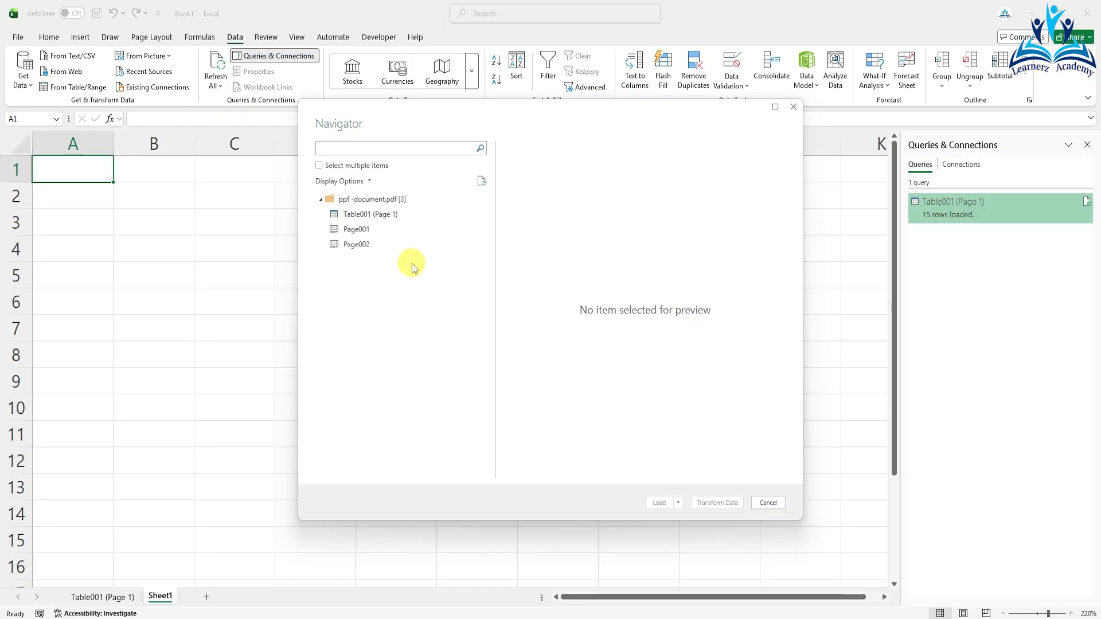
click(347, 218)
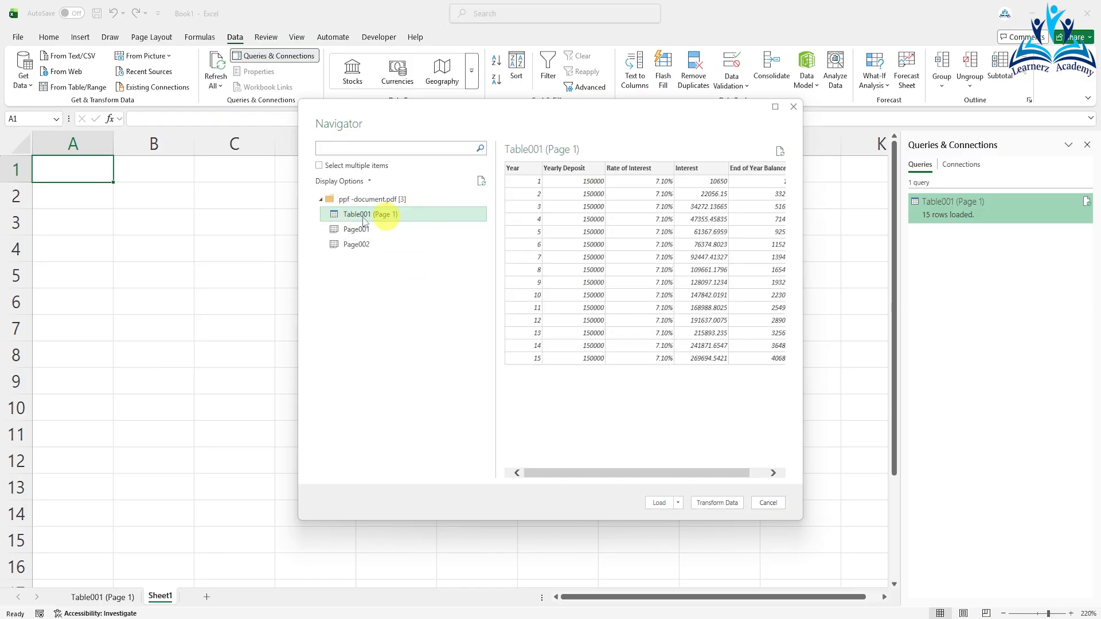
click(717, 503)
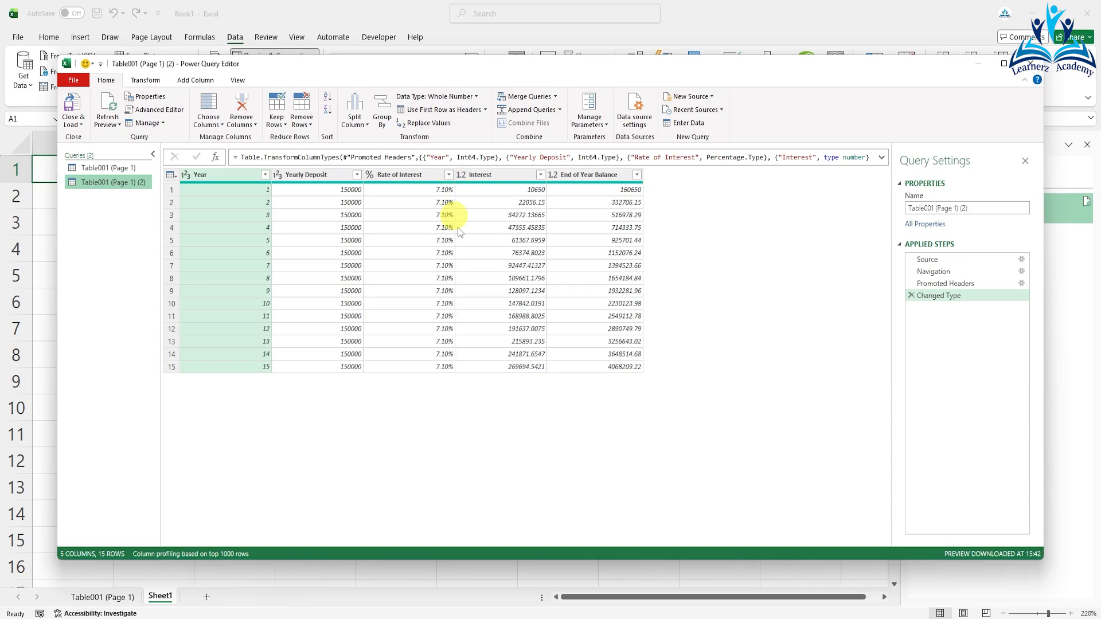
Step: Close Power Query Editor, loading the table into the workbook, and check its cells in the Interest, End of Year Balance and Rate of Interest columns
click(77, 124)
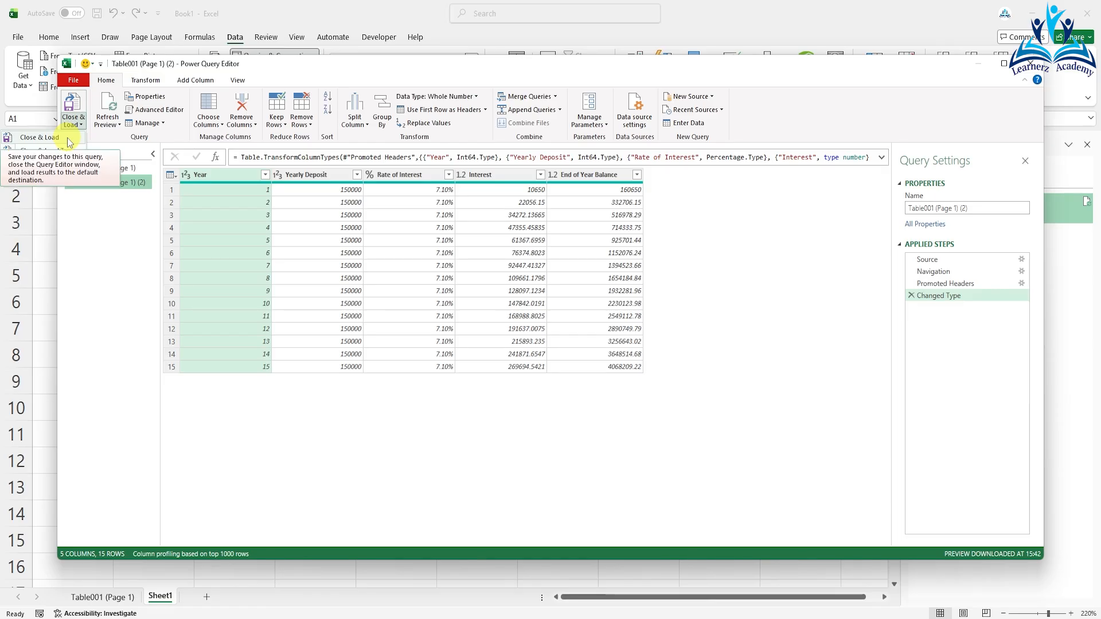
click(67, 138)
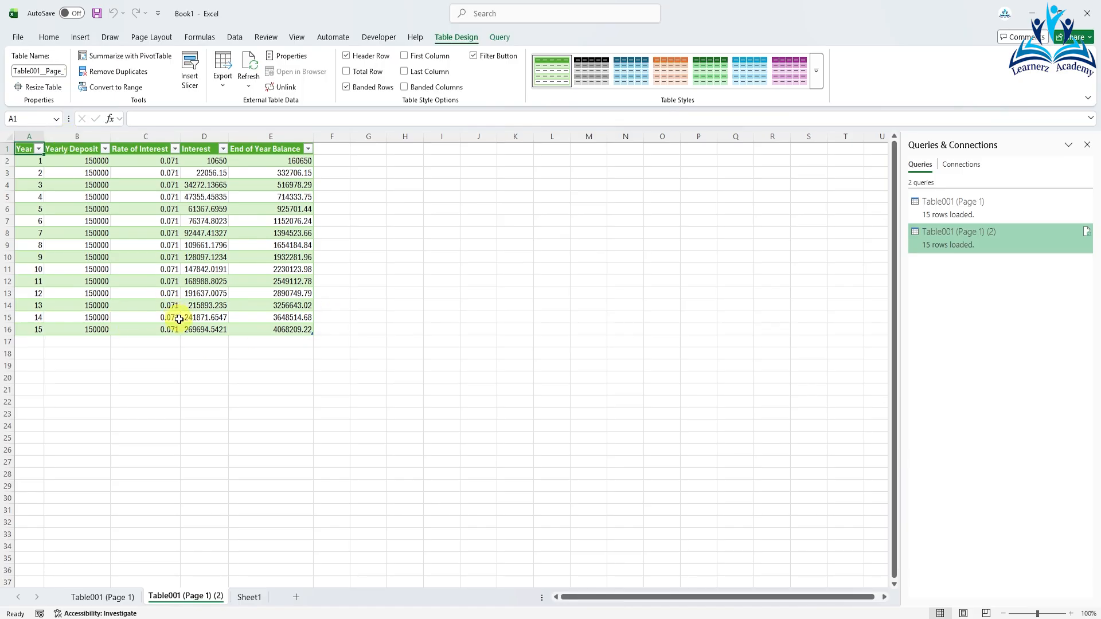
click(190, 247)
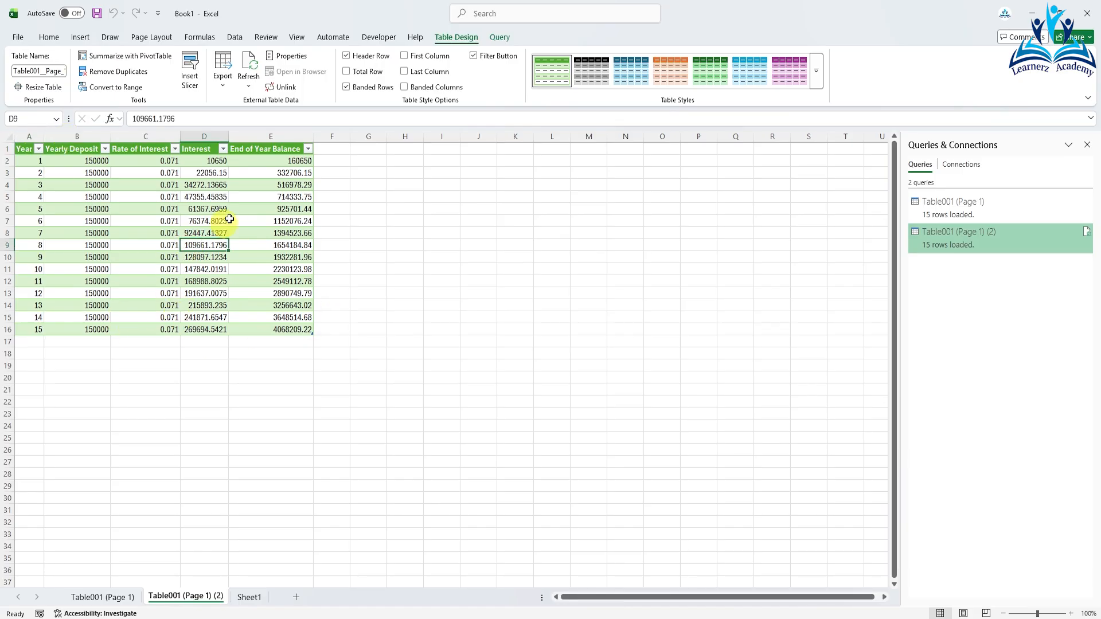
click(232, 220)
click(220, 292)
click(152, 292)
drag(83, 256, 92, 246)
click(152, 221)
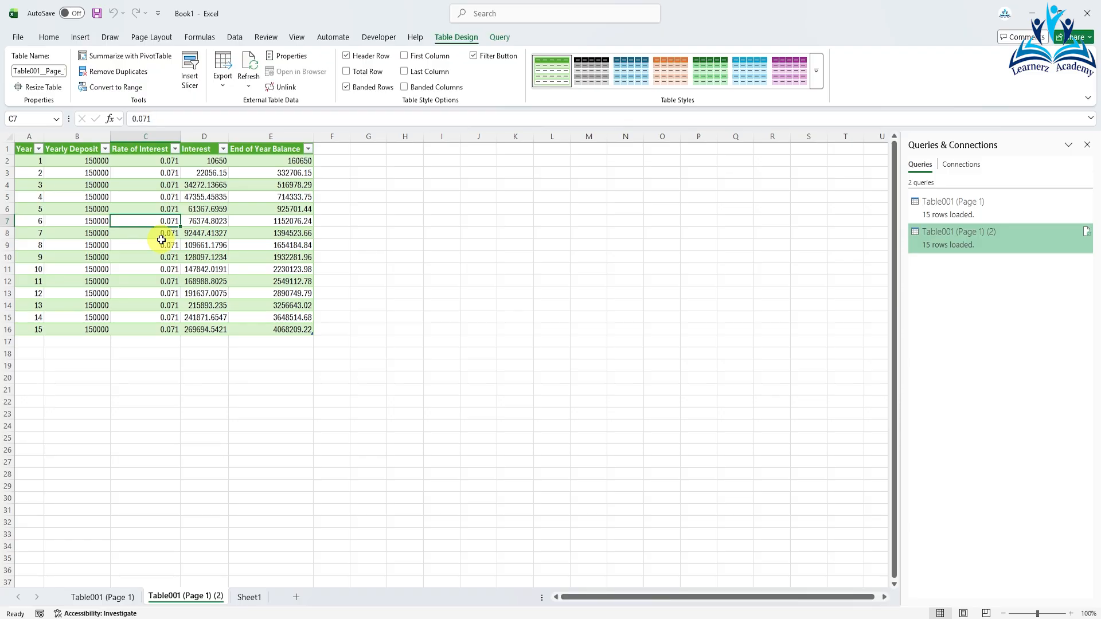
Step: Make Sheet1 active, then copy the local file address of ppf -document.pdf from its open view in Microsoft Edge
click(249, 597)
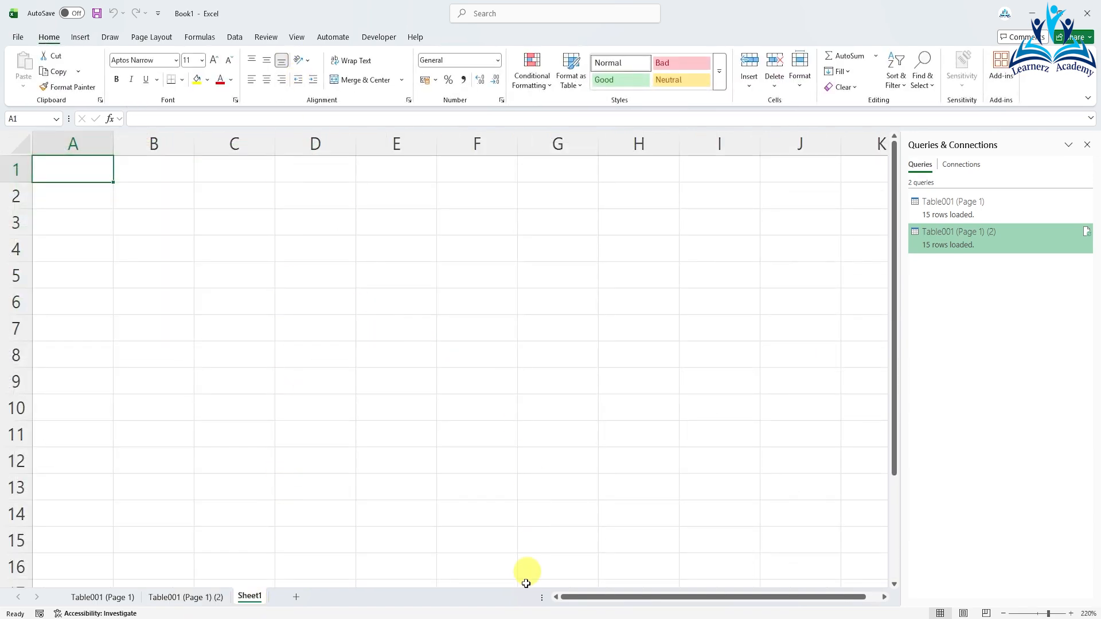
click(519, 618)
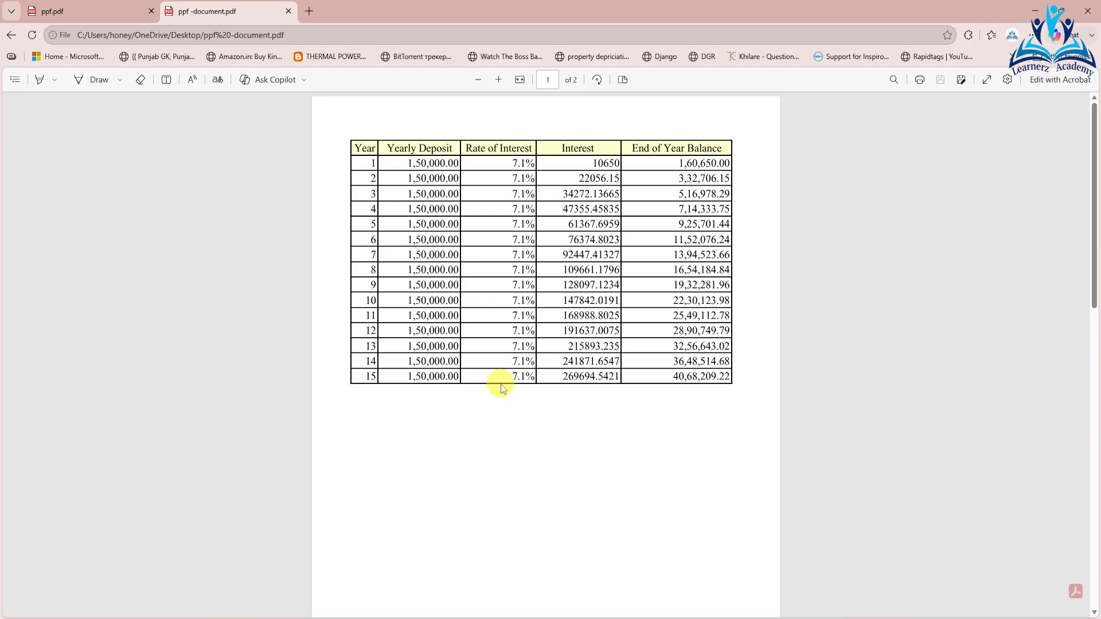
click(298, 35)
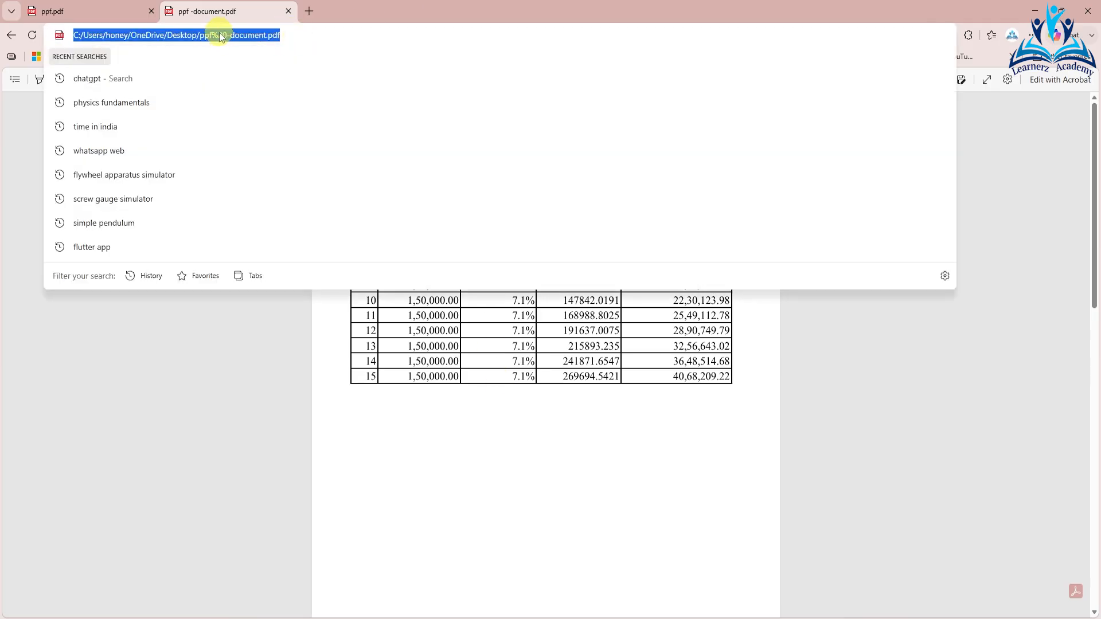
click(329, 13)
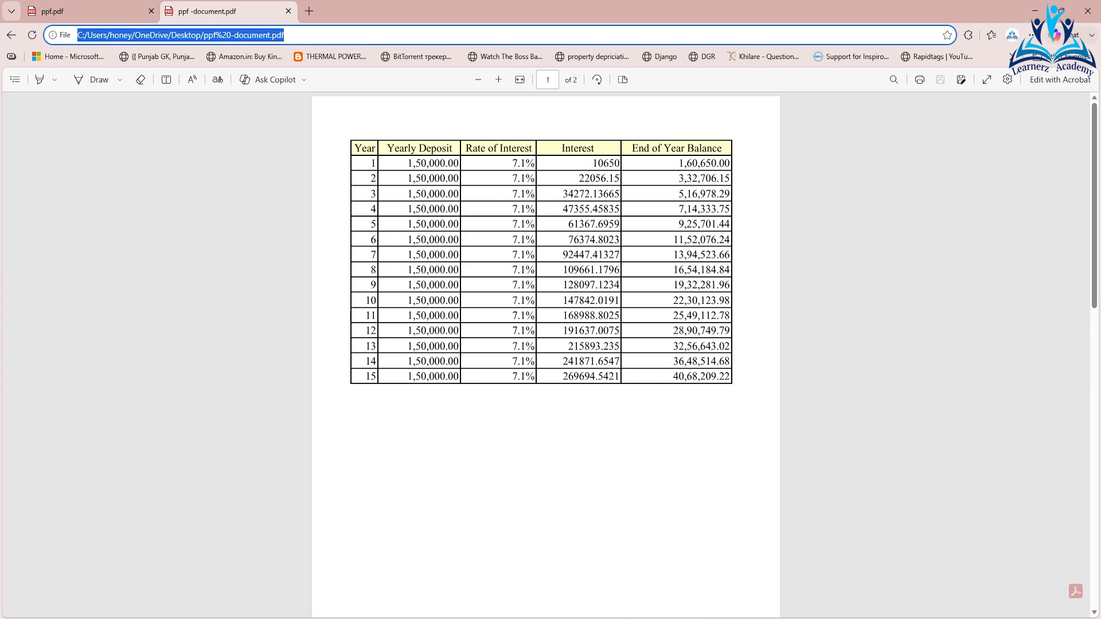
Step: Back in Excel, start a basic web import with the copied file address of ppf -document.pdf as the URL
click(636, 618)
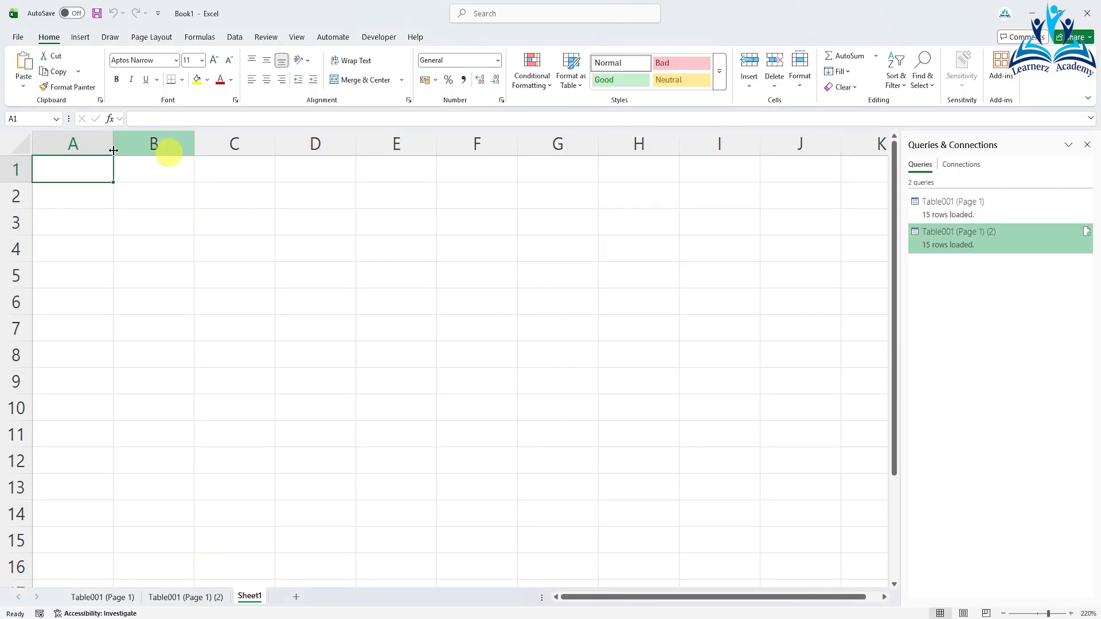
click(233, 38)
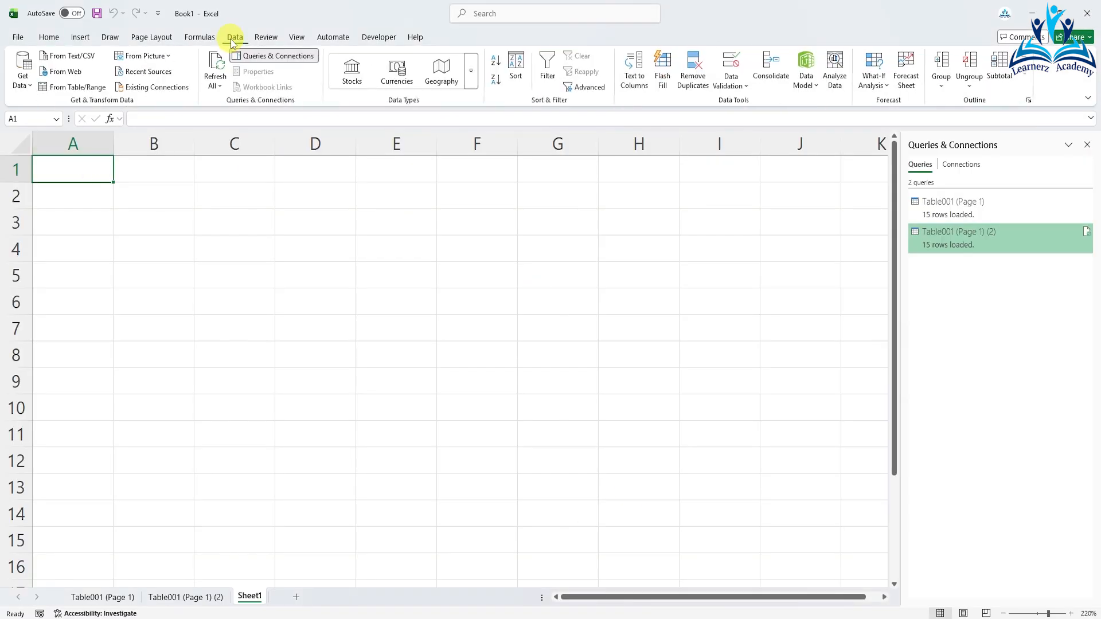
click(67, 74)
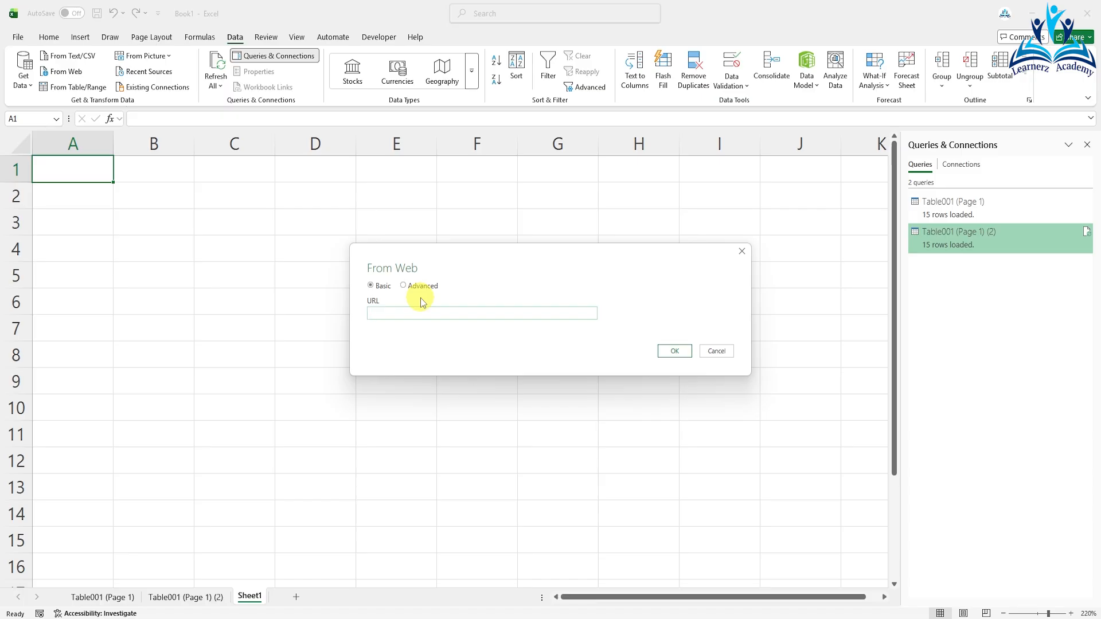
text(file:///C:/Users/honey/OneDrive/Desktop/ppf%20-document.pdf)
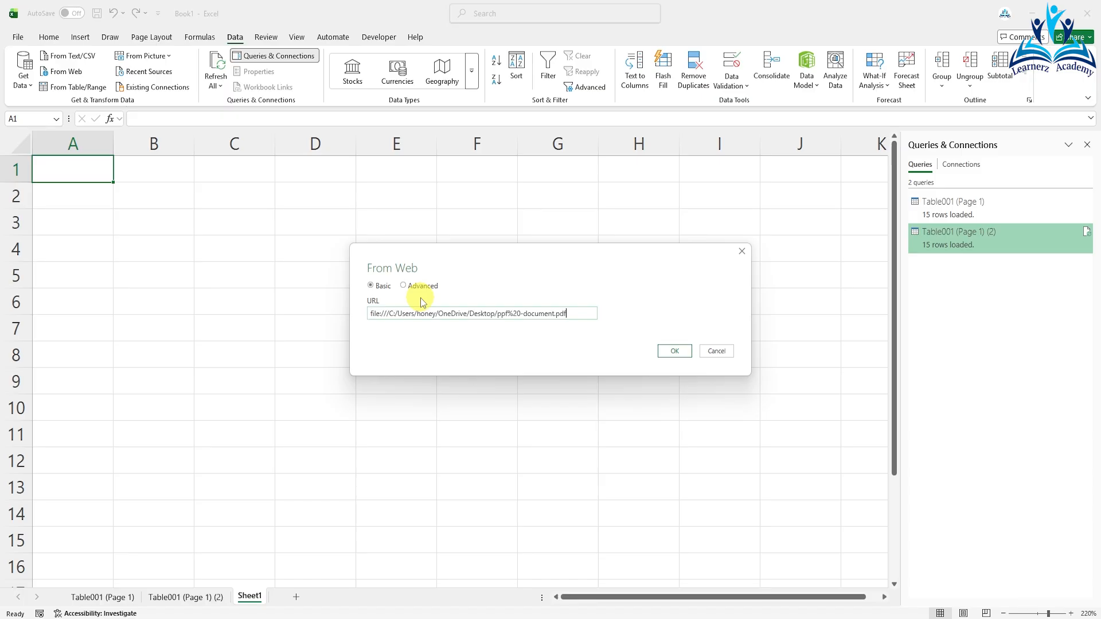
click(674, 351)
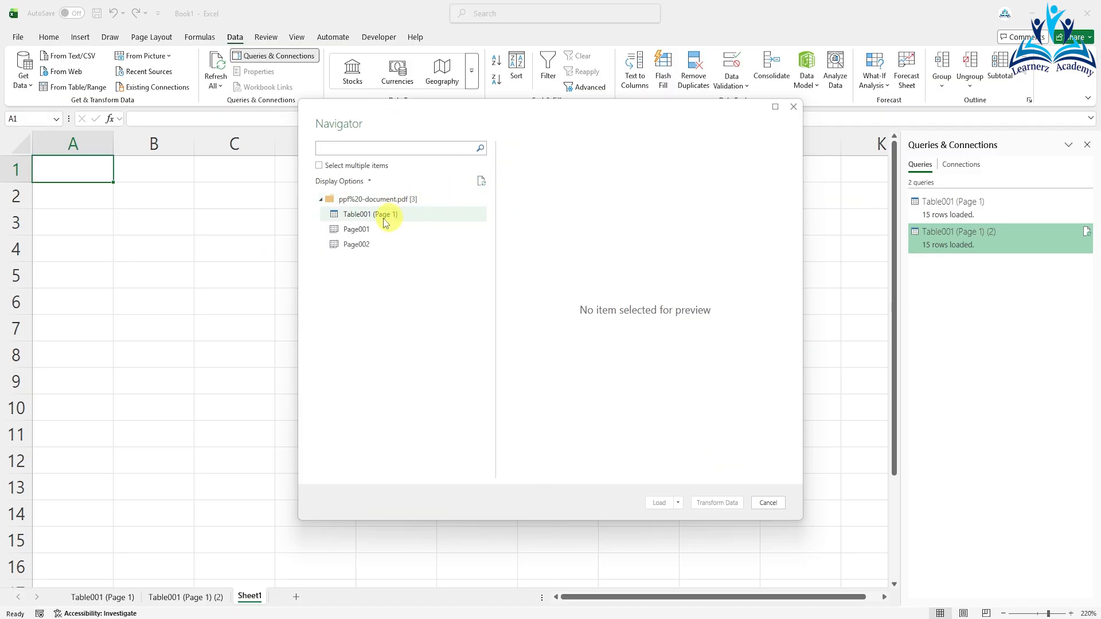
Step: Pass Table001 (Page 1) through Power Query Editor for transformation and load the query into the workbook
click(361, 216)
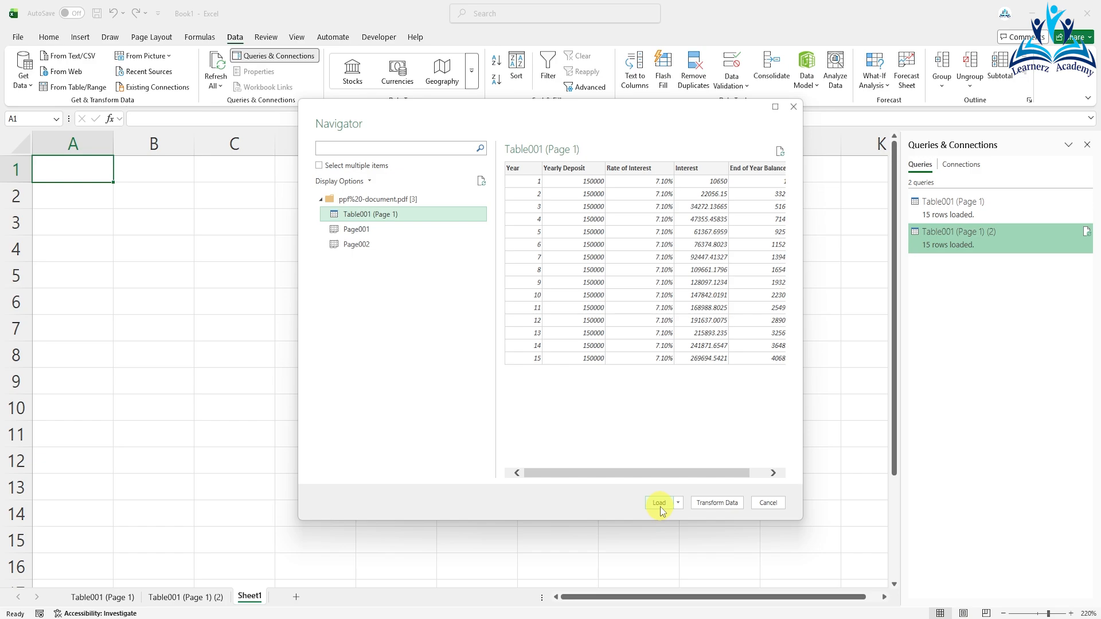
click(711, 507)
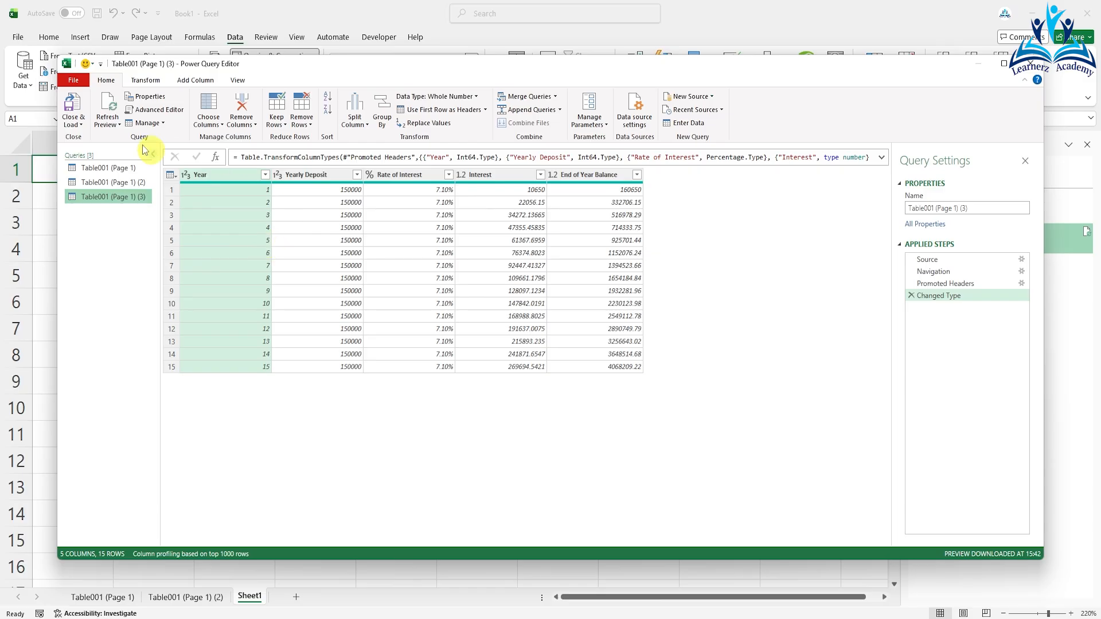
click(69, 111)
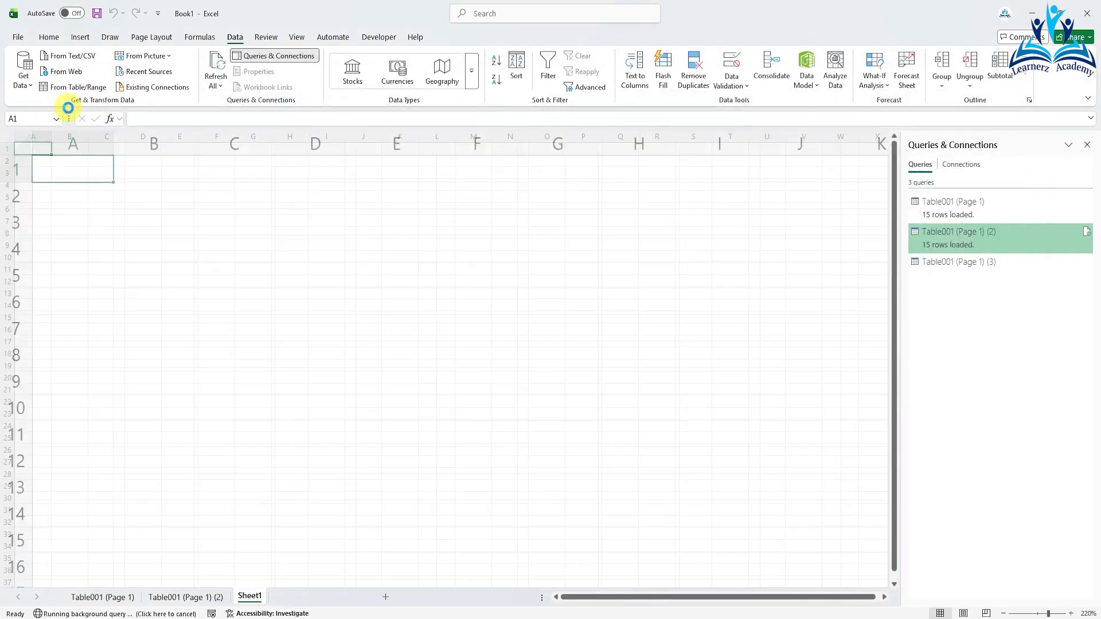